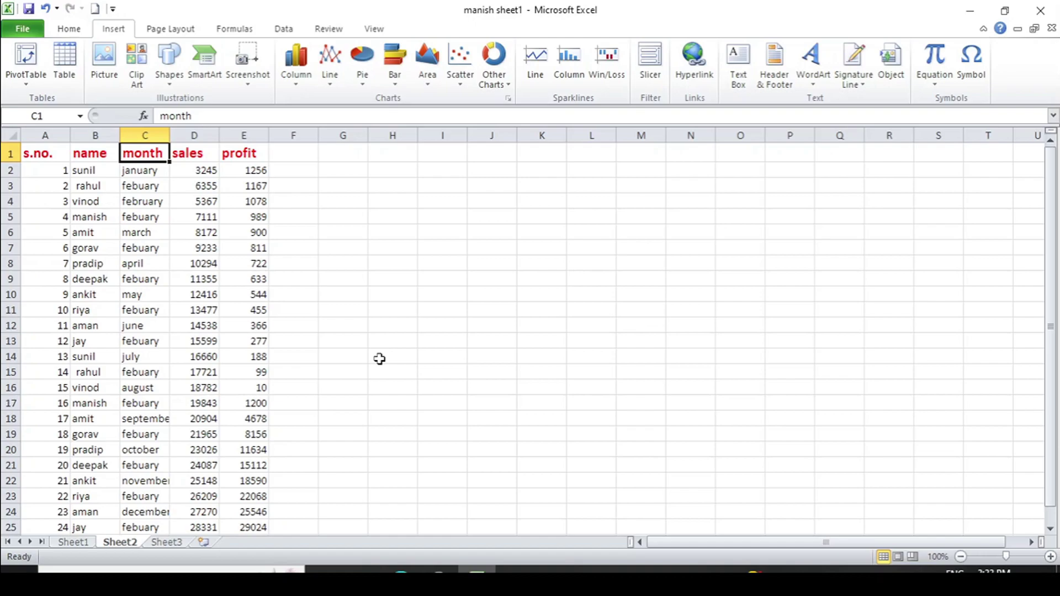
Step: Create a PivotTable from Sheet2 range A1:E25, placed on the existing worksheet at cell I8
click(57, 154)
drag(81, 166, 231, 488)
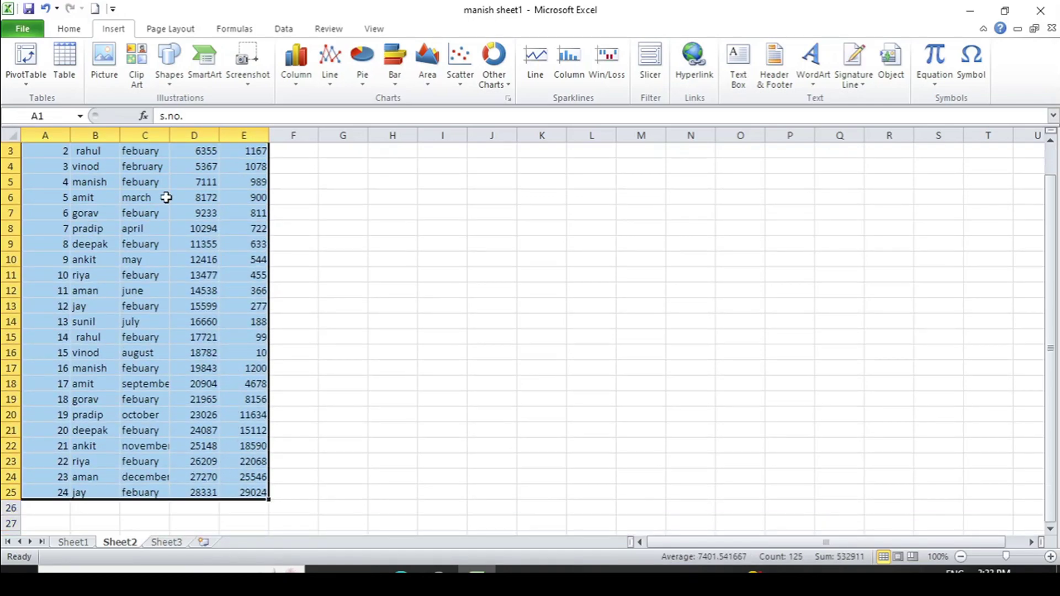
click(33, 63)
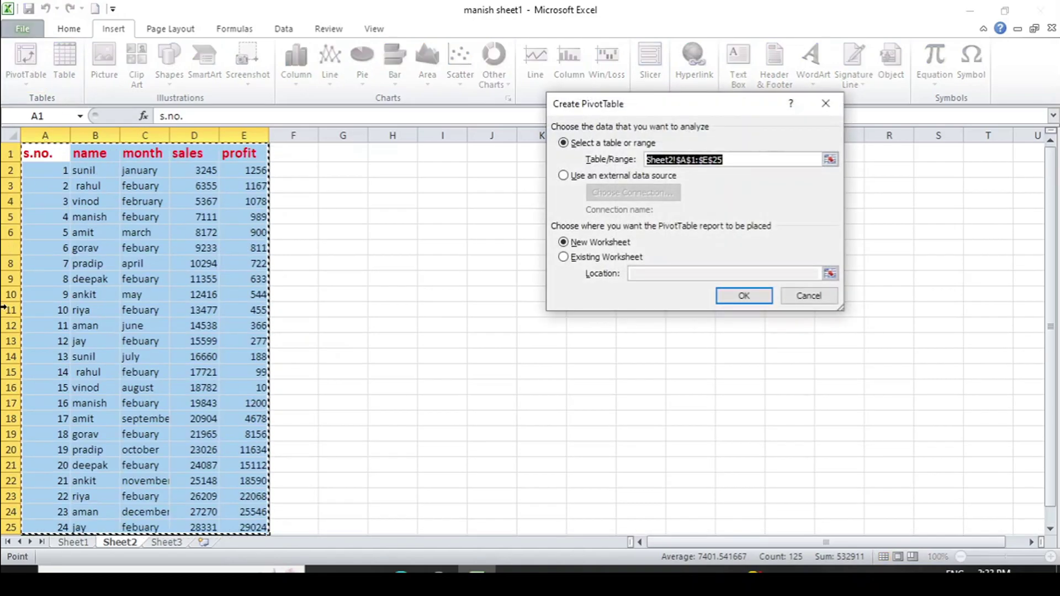
drag(688, 102, 669, 120)
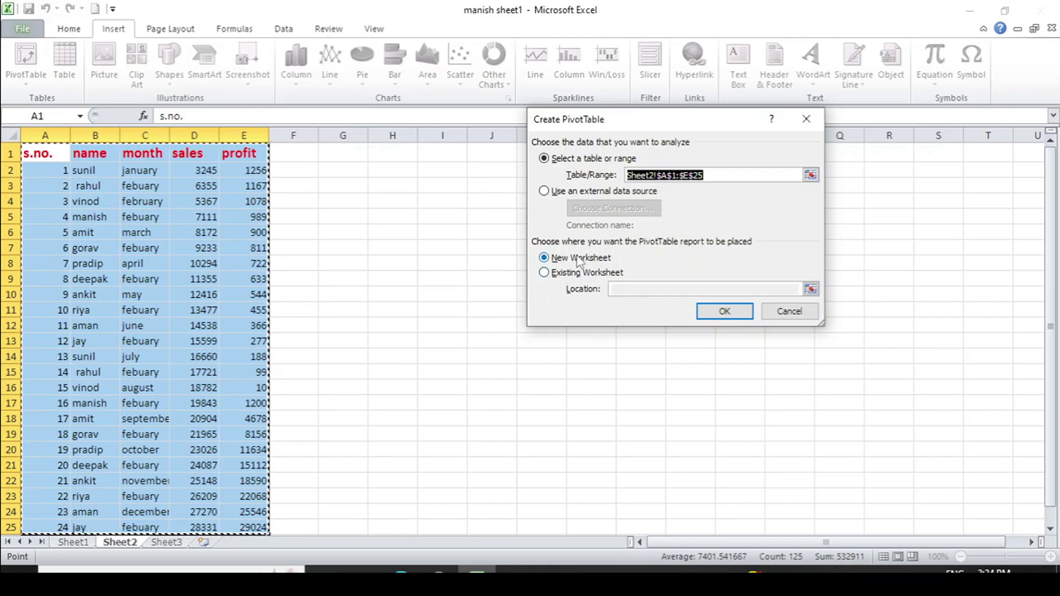
click(544, 273)
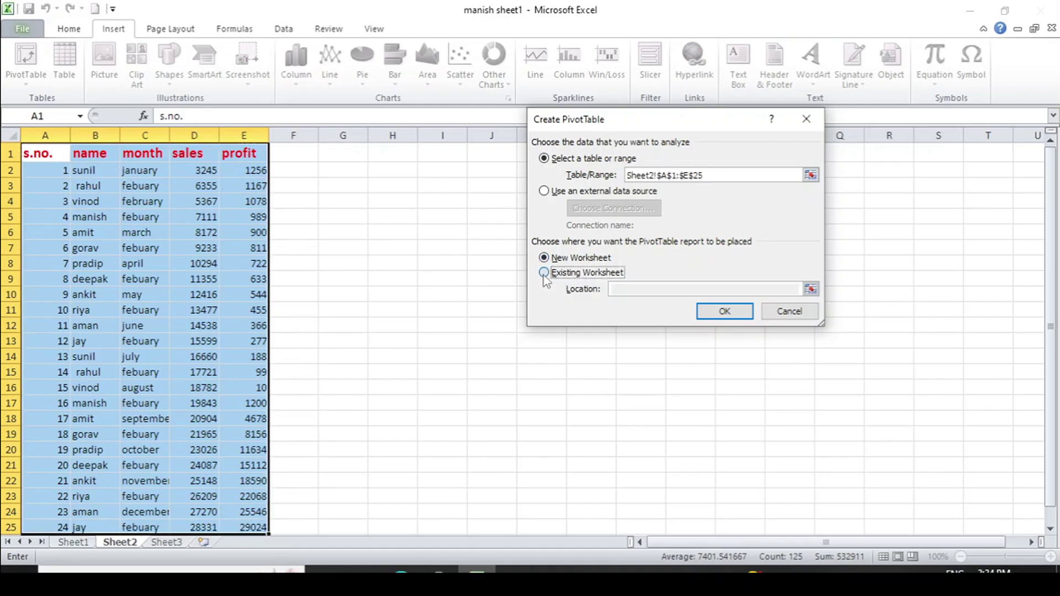
click(432, 251)
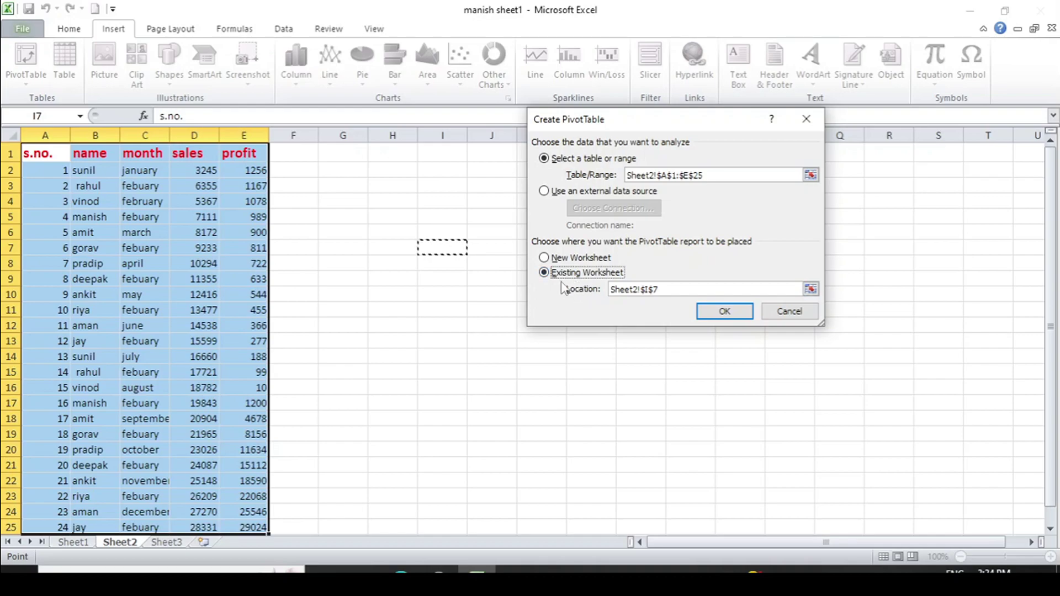
click(448, 294)
click(441, 257)
click(723, 312)
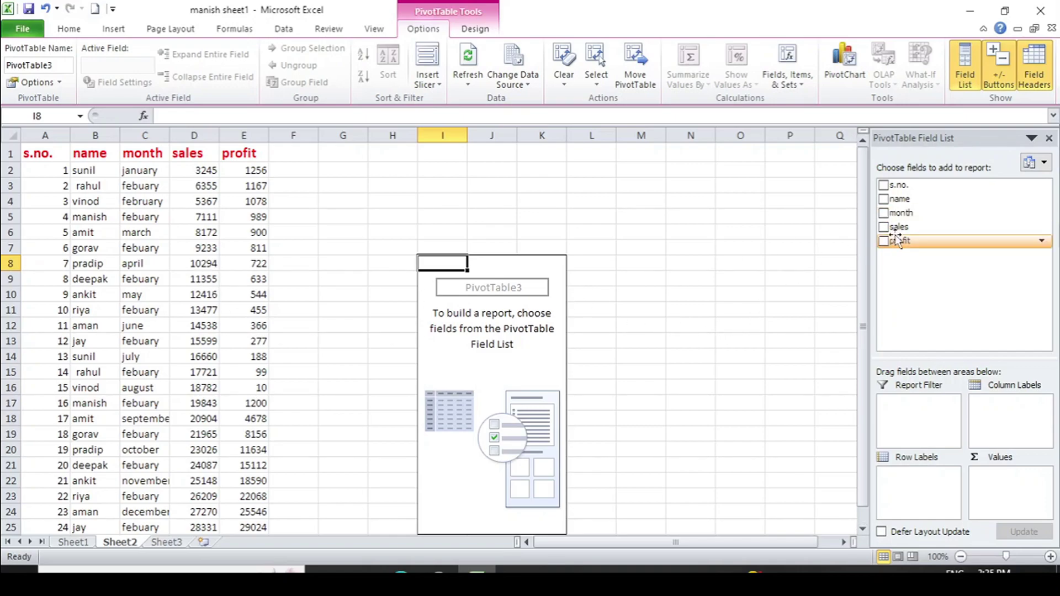
Step: Build the PivotTable with the name field as row labels and the sales field as summed values
click(883, 199)
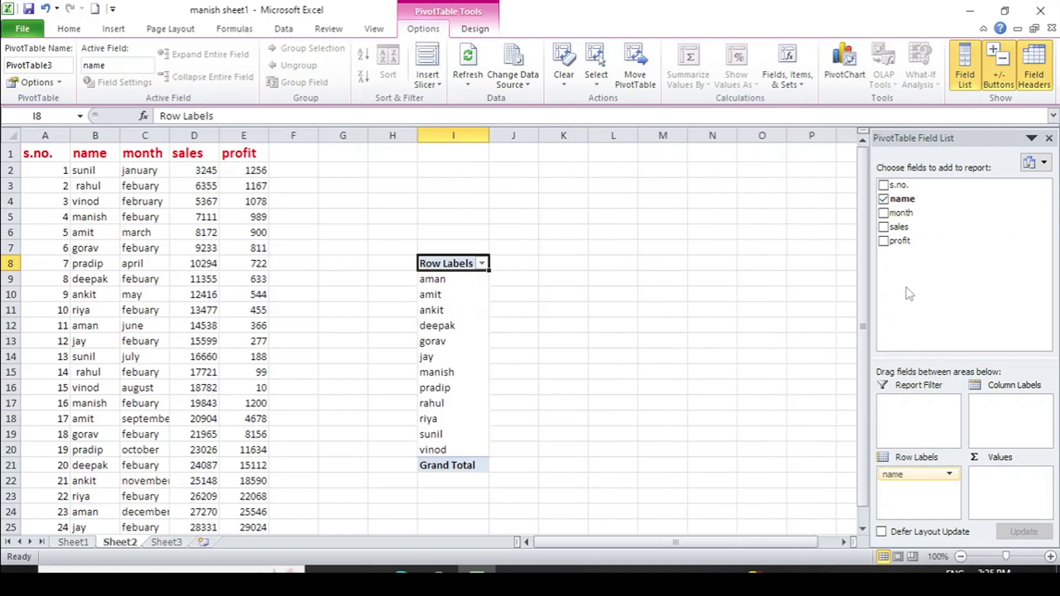
click(883, 199)
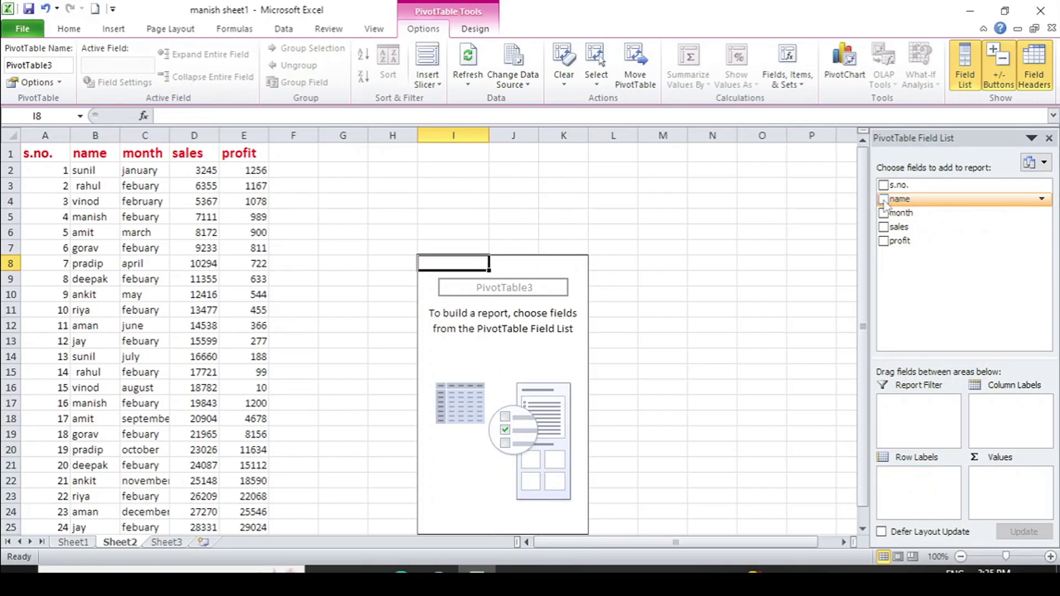
drag(920, 201, 917, 489)
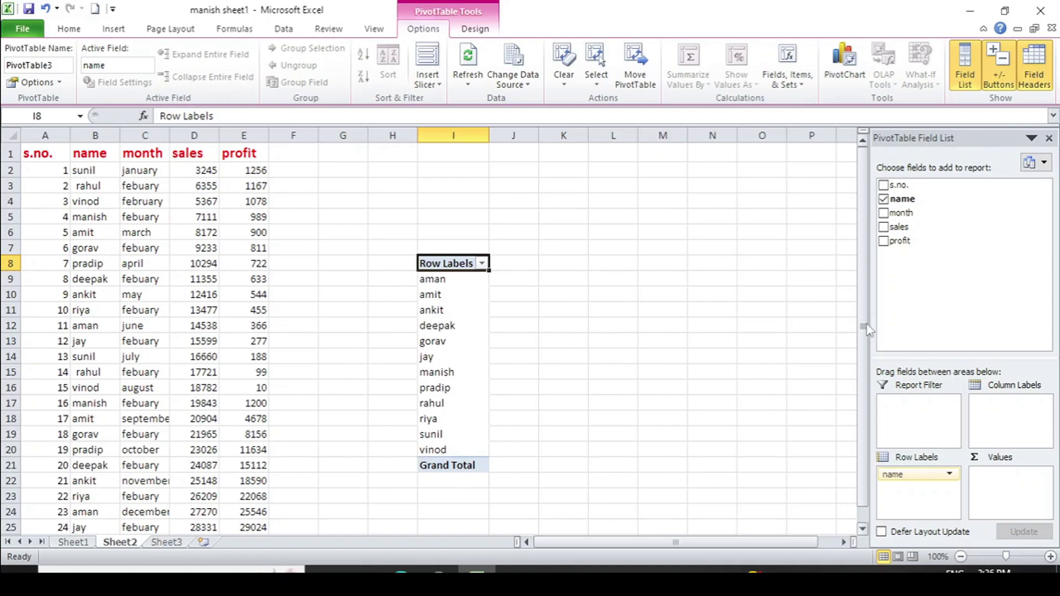
drag(898, 226, 1009, 499)
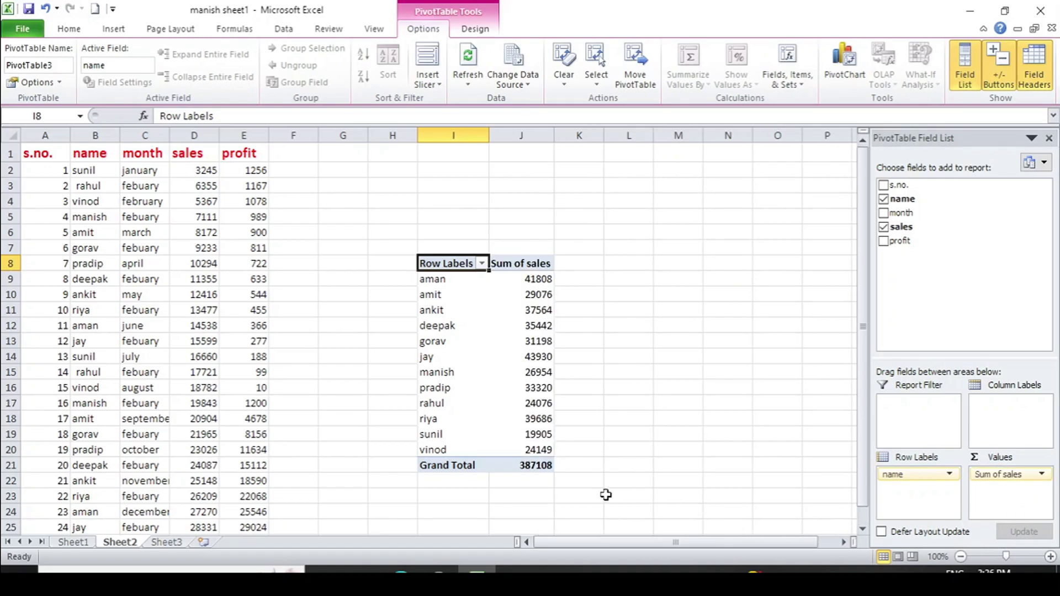
Step: Change the sales value field to summarize by Count
mouse_move(540, 470)
click(1041, 476)
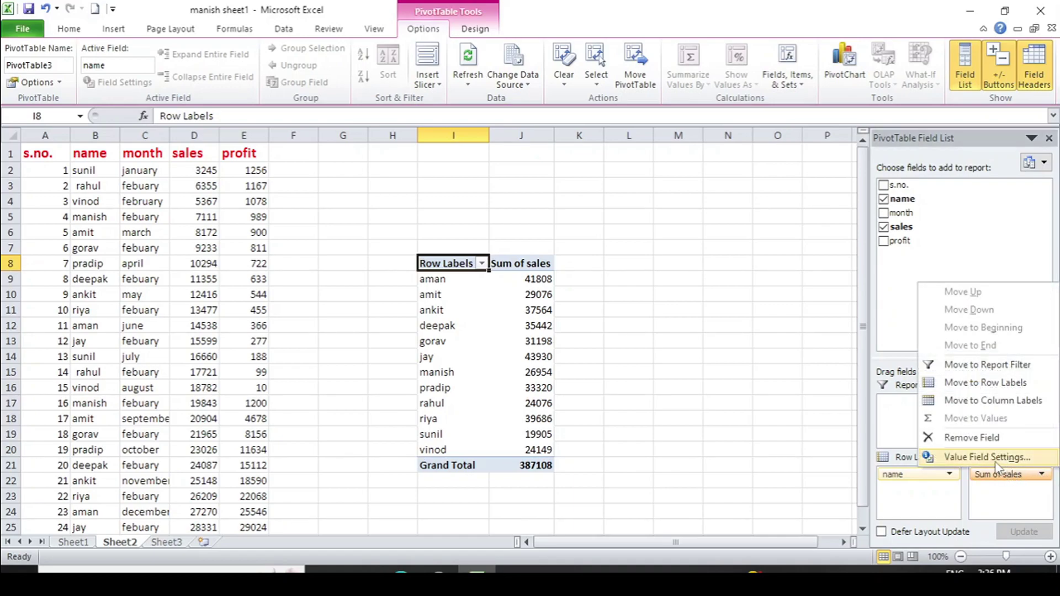
click(995, 462)
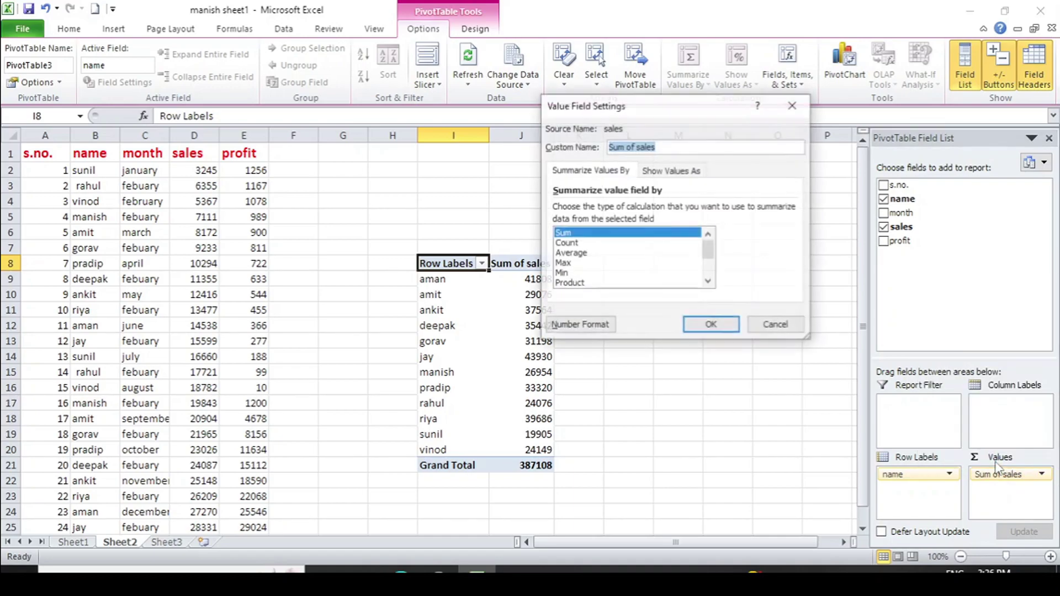
click(569, 244)
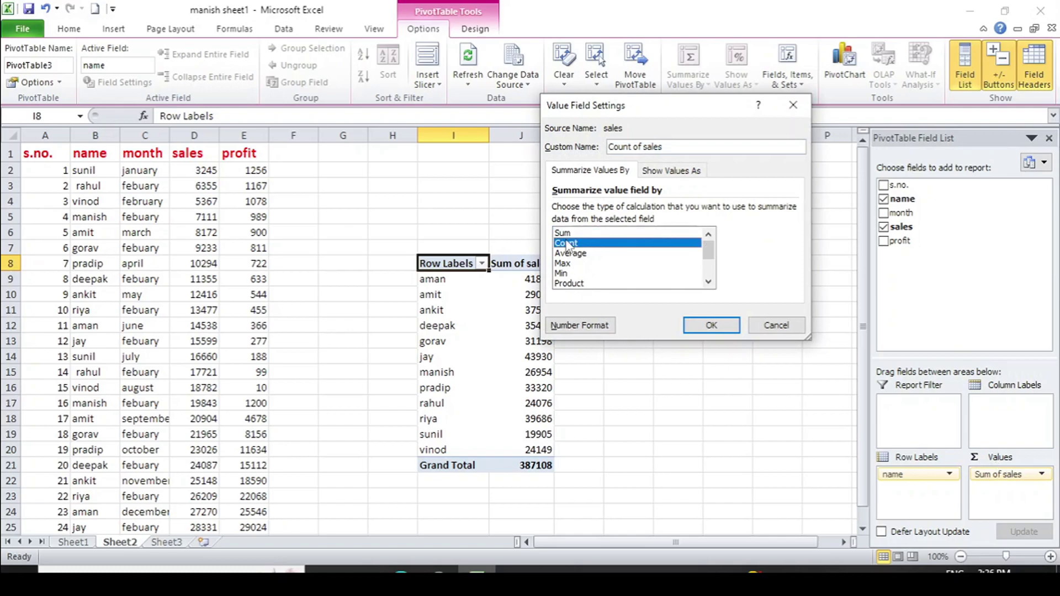
click(703, 324)
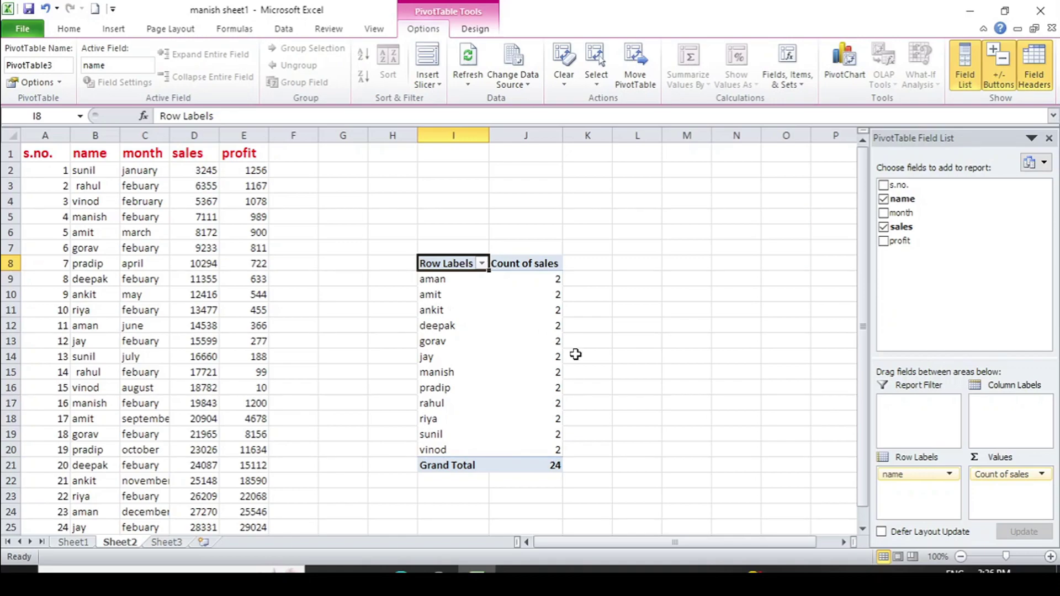
Step: Change the sales value field to summarize by Average
click(1042, 475)
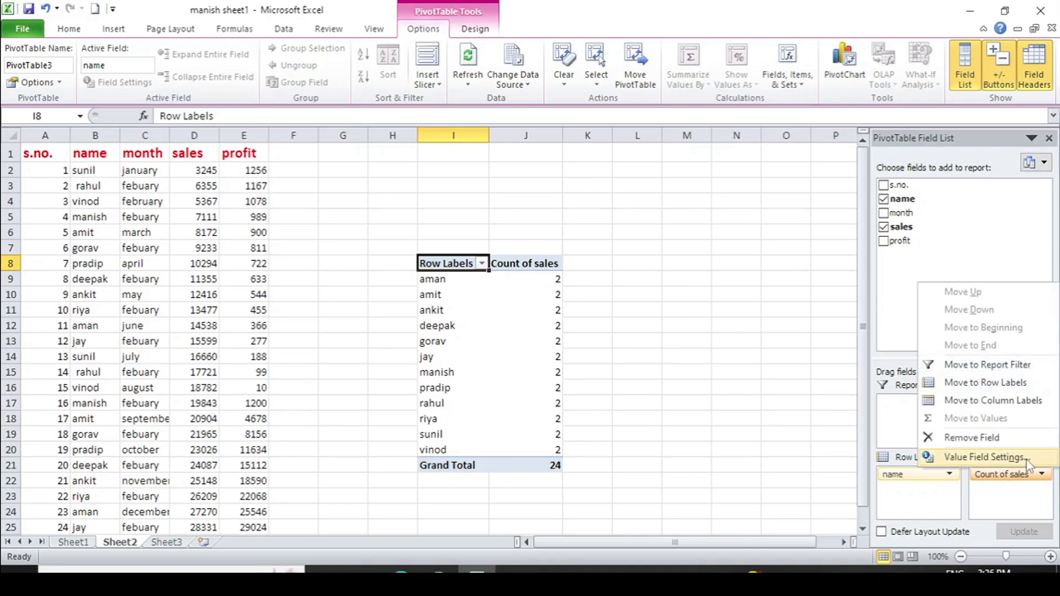
click(980, 457)
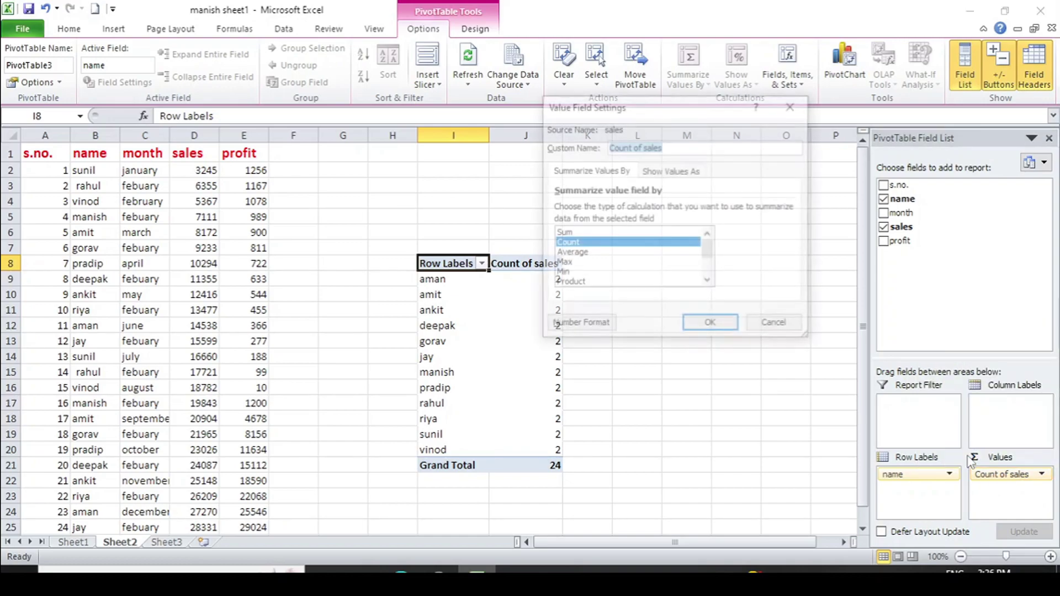
click(570, 254)
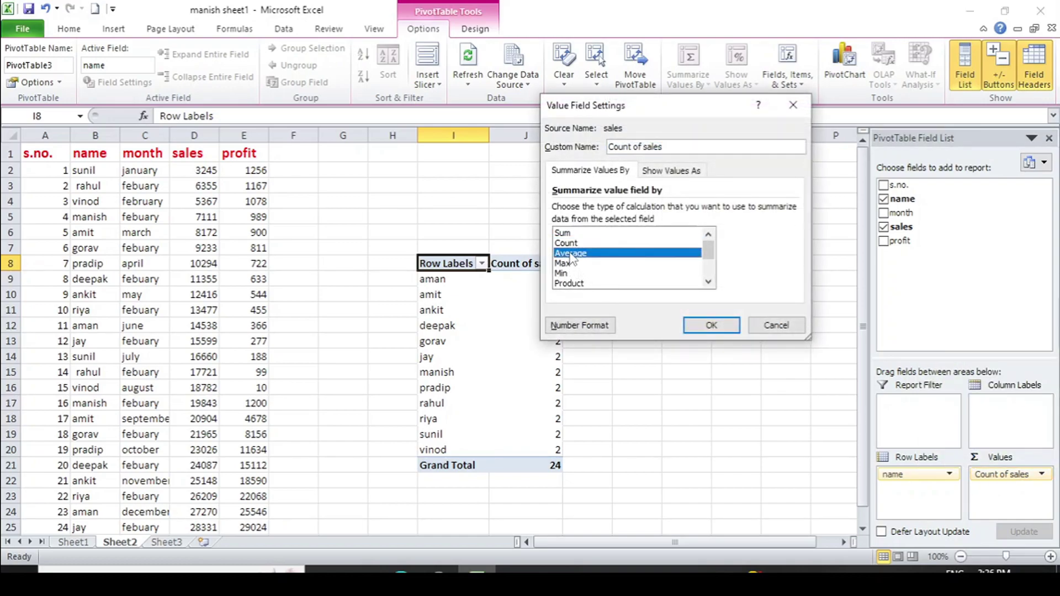
click(712, 326)
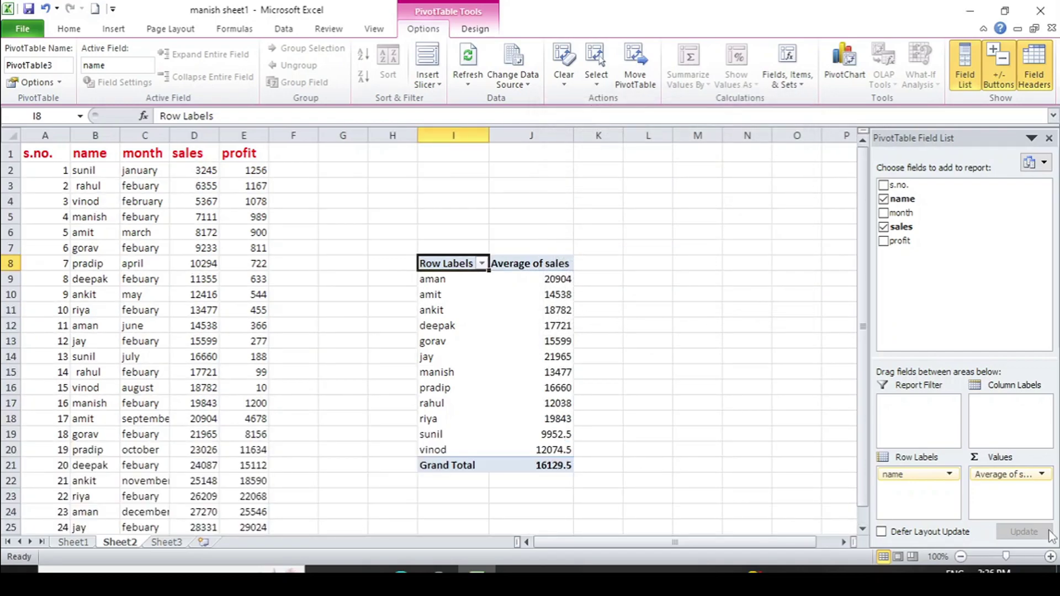
Step: Set the sales value field back to summarize by Sum
click(1041, 474)
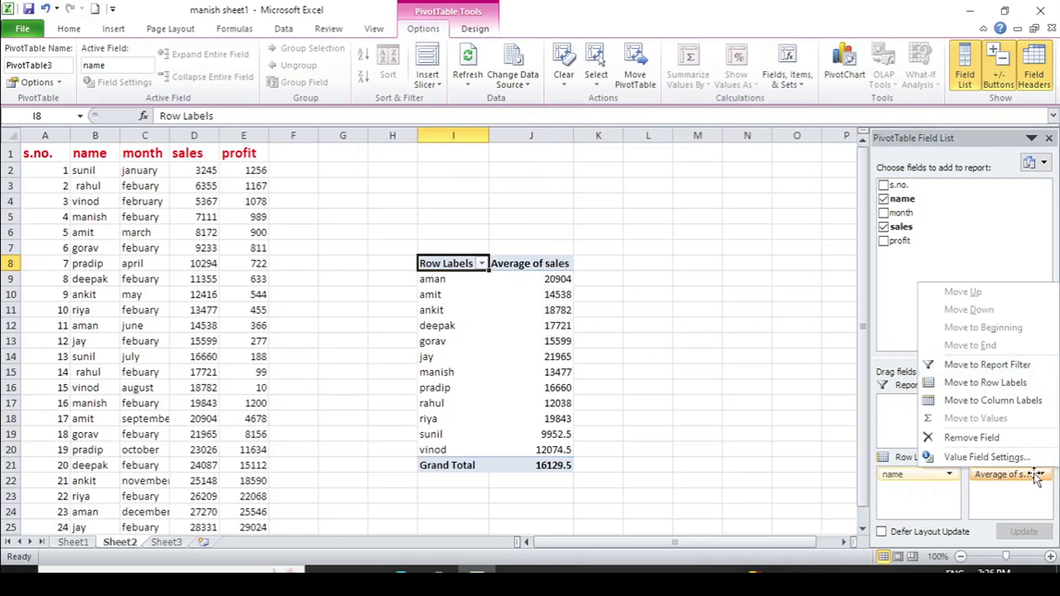
click(986, 457)
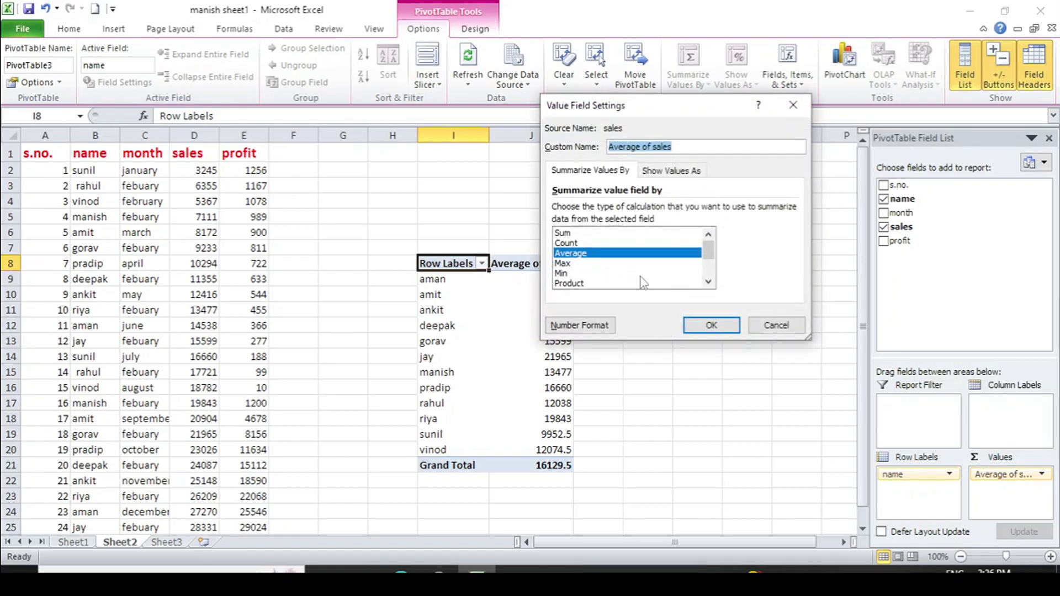
click(567, 235)
click(716, 320)
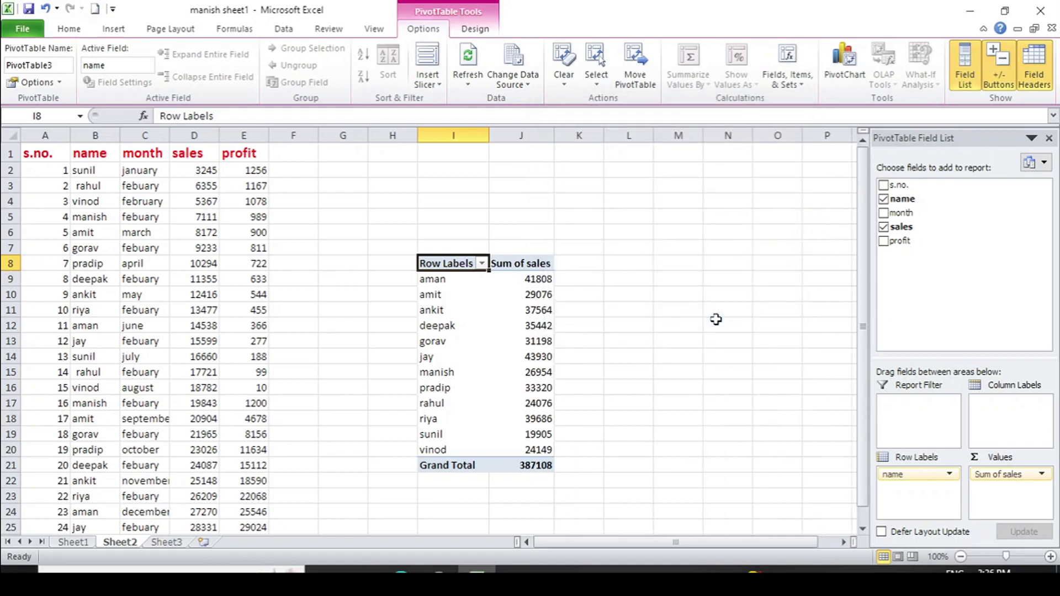
Step: Move the name field to the column labels to view the horizontal layout, and return it to the row labels
mouse_move(497, 458)
drag(915, 476, 1015, 427)
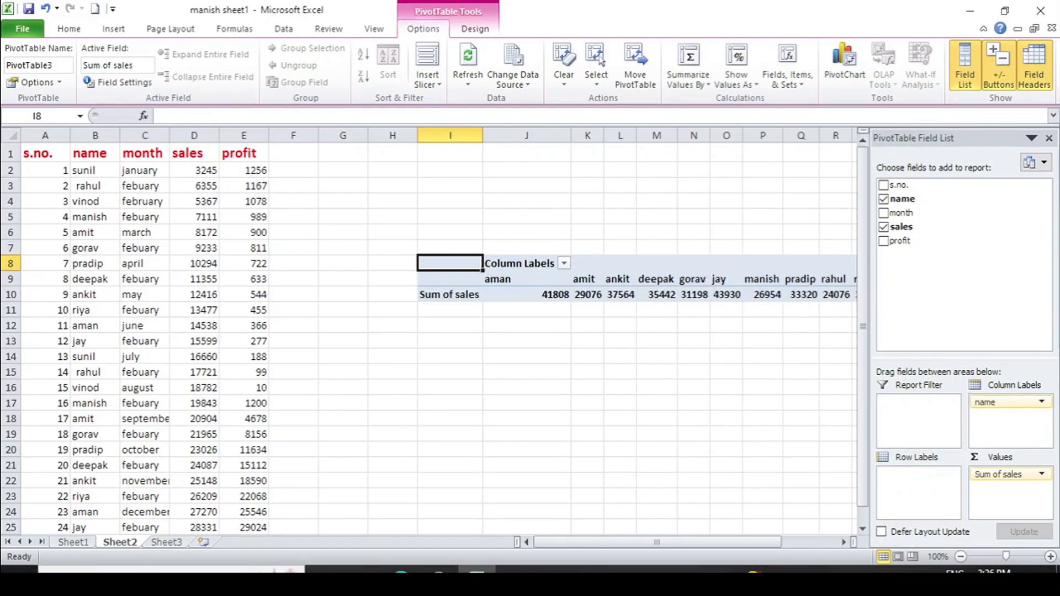
drag(599, 542, 647, 542)
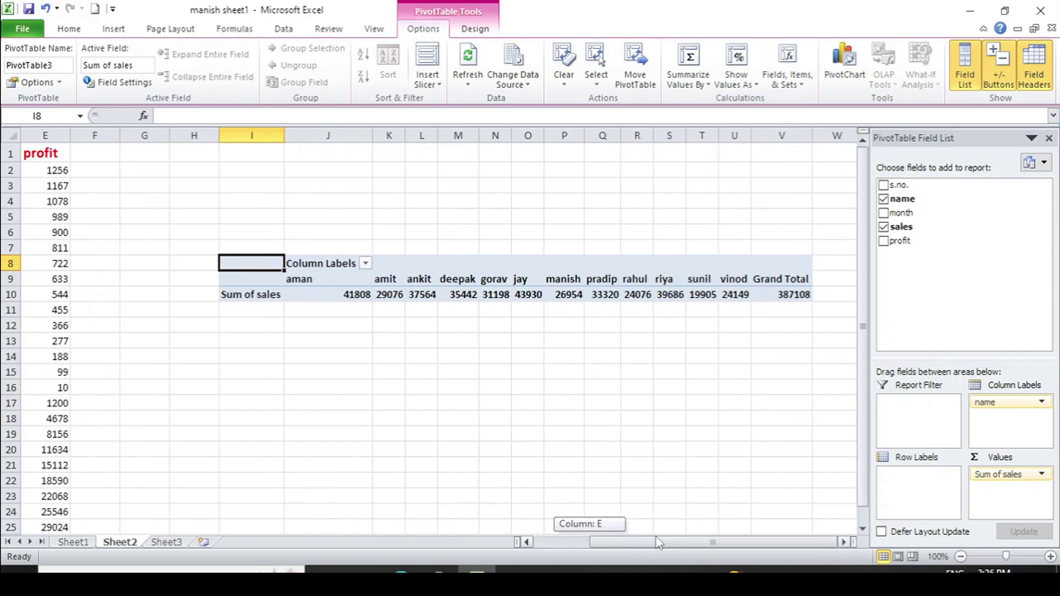
drag(657, 542, 658, 541)
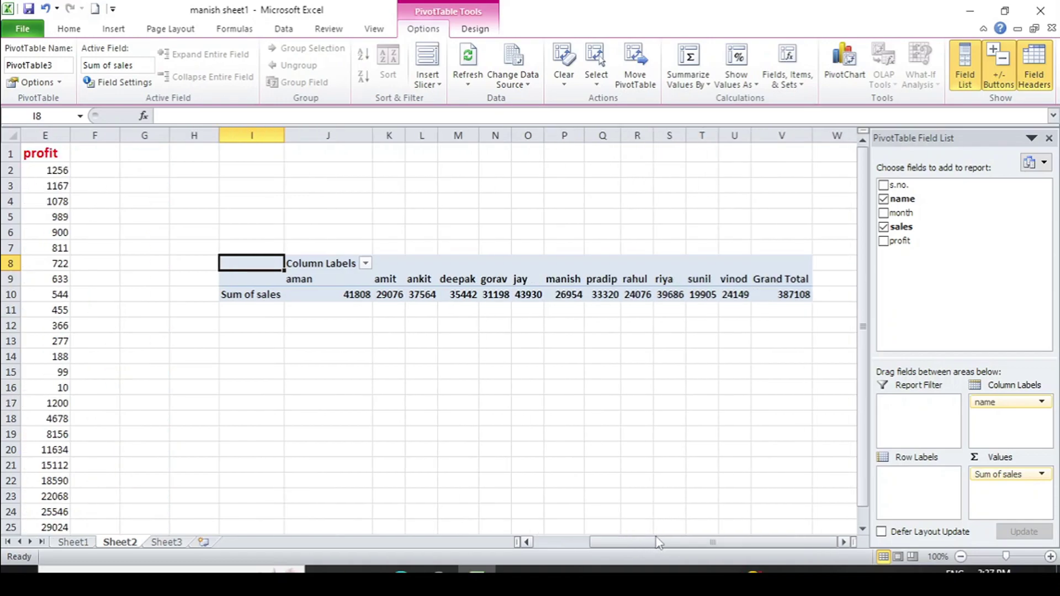
drag(1001, 408, 915, 498)
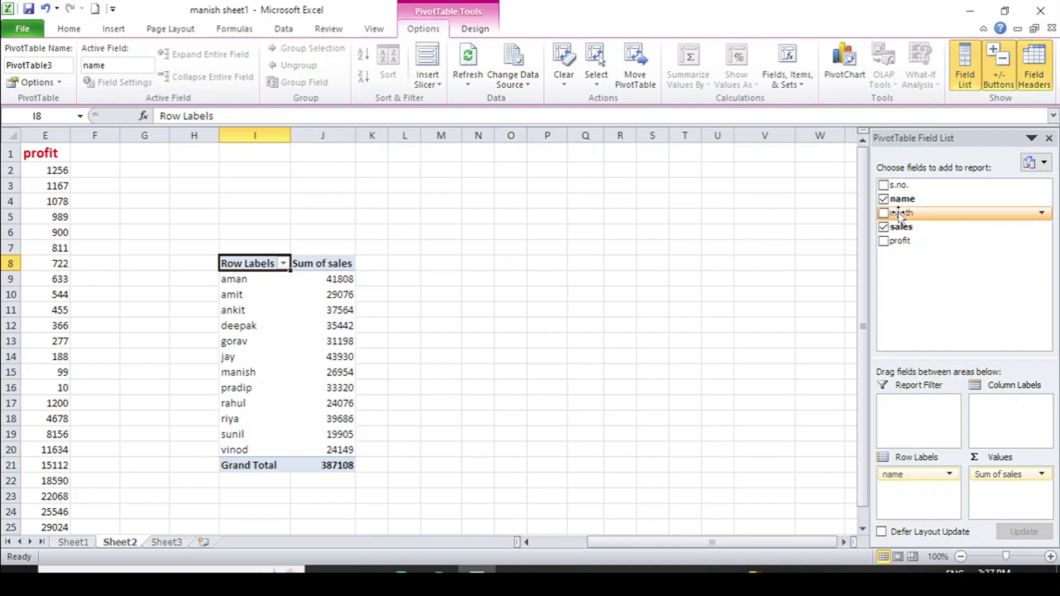
Step: Add the month field below name in the row labels, and collapse and re-expand the first name's group
drag(899, 214, 909, 499)
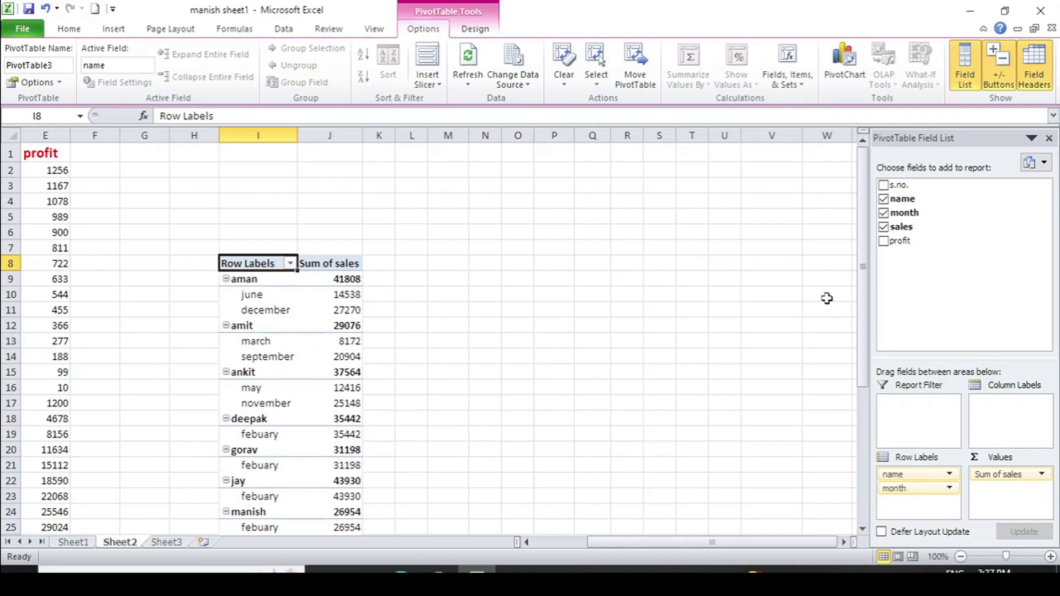
drag(861, 280, 868, 338)
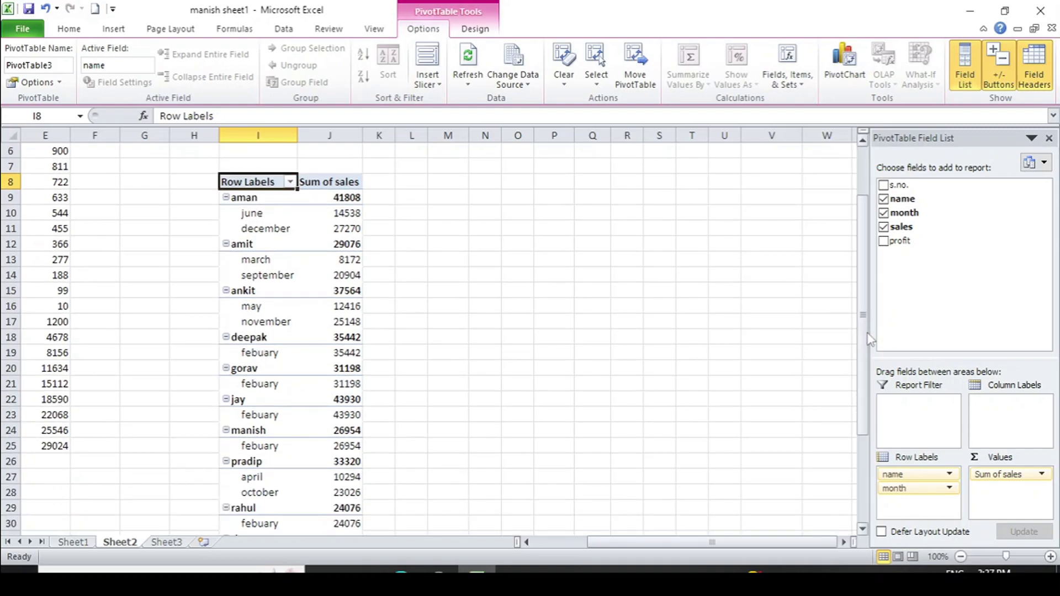
click(227, 198)
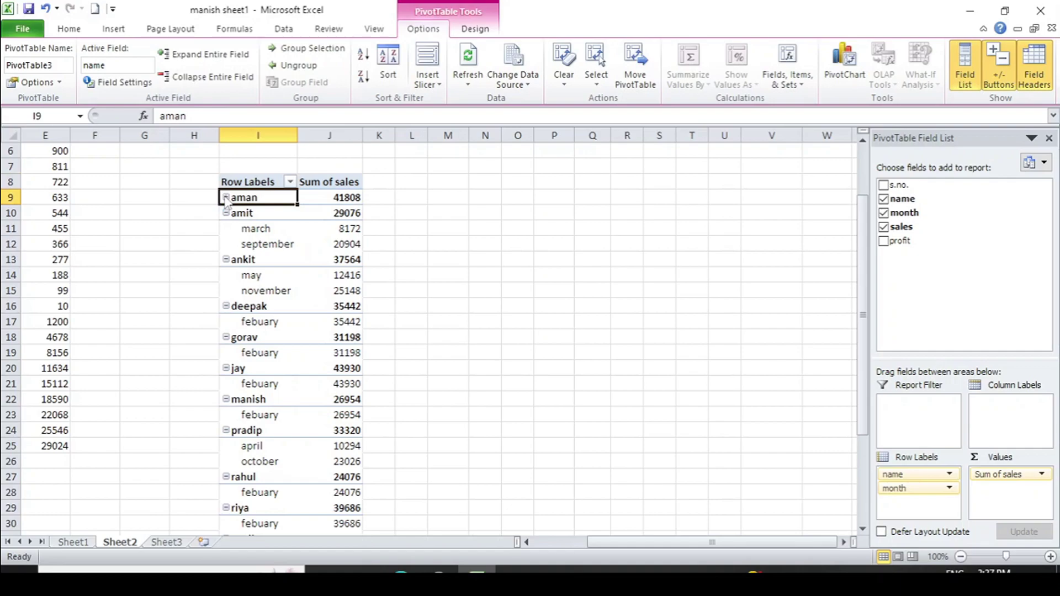
click(226, 198)
click(227, 198)
click(226, 198)
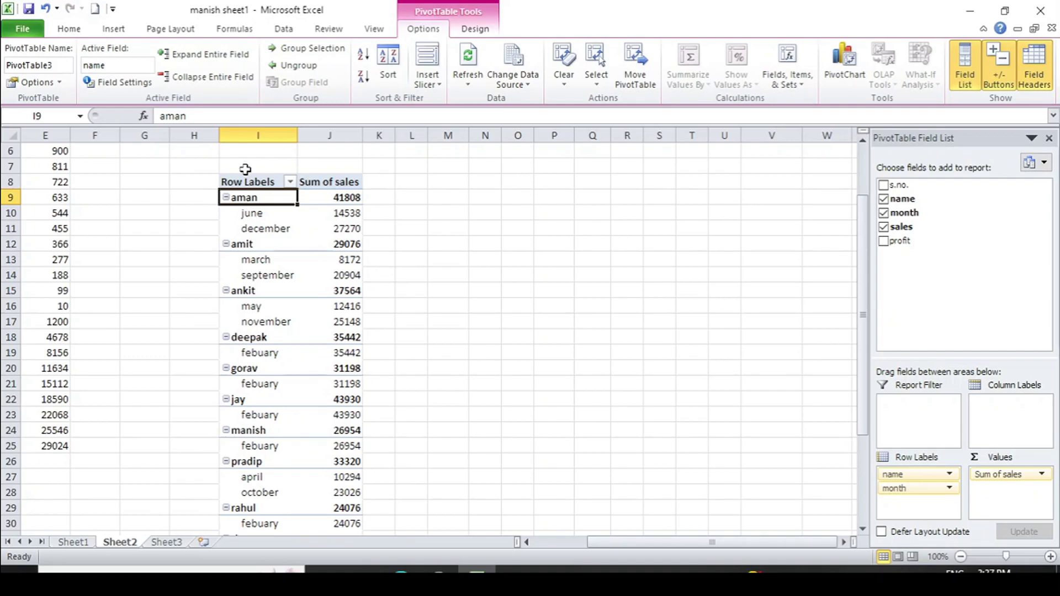
Step: Remove the month field from the PivotTable's row labels
drag(860, 320, 860, 388)
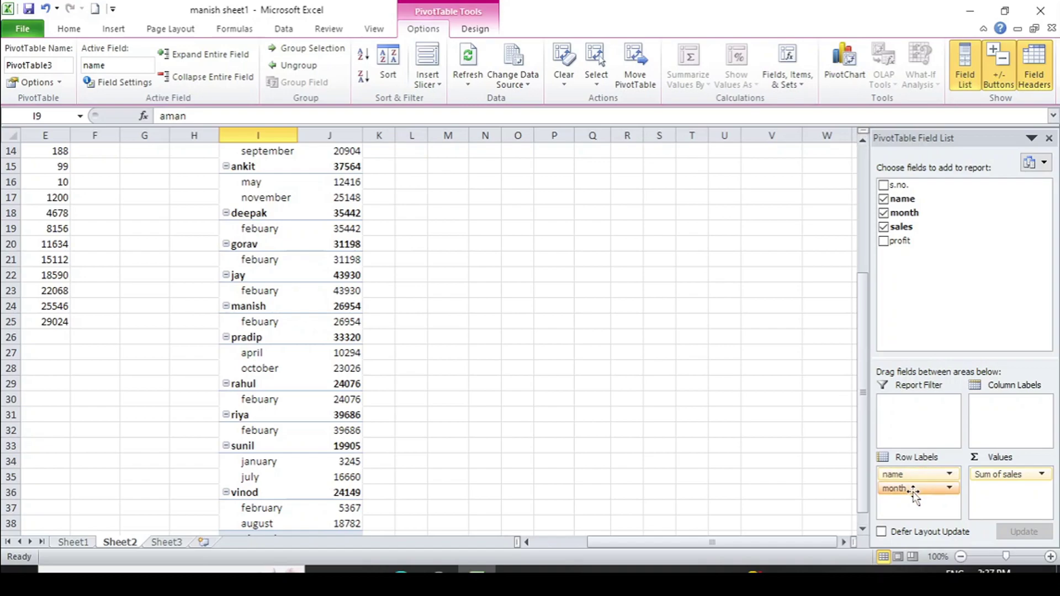
drag(914, 494, 901, 263)
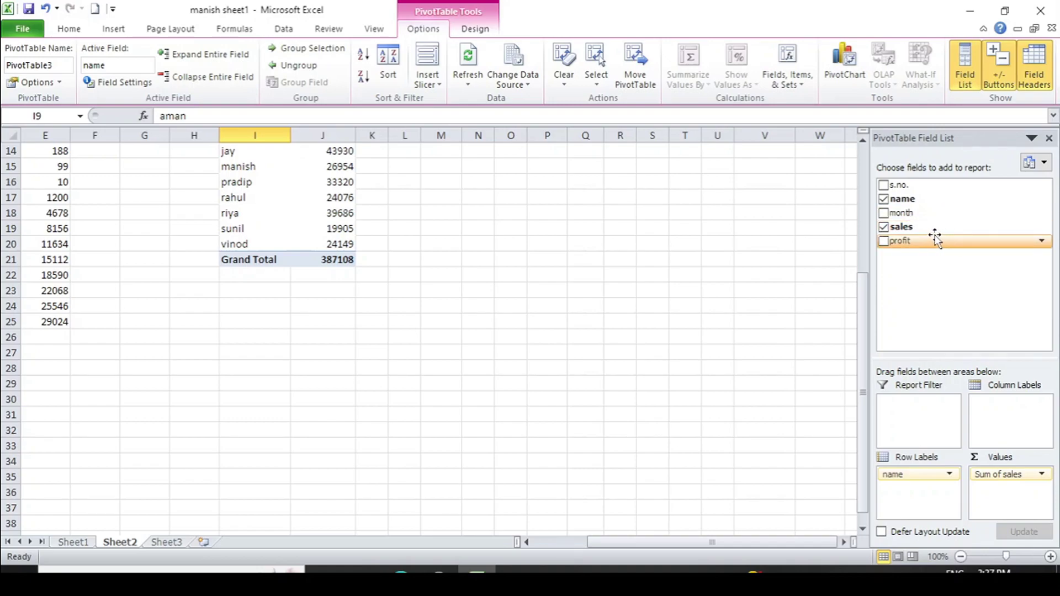
Step: Add the profit field as a report filter and also as a summed value beside sales
drag(922, 236, 916, 406)
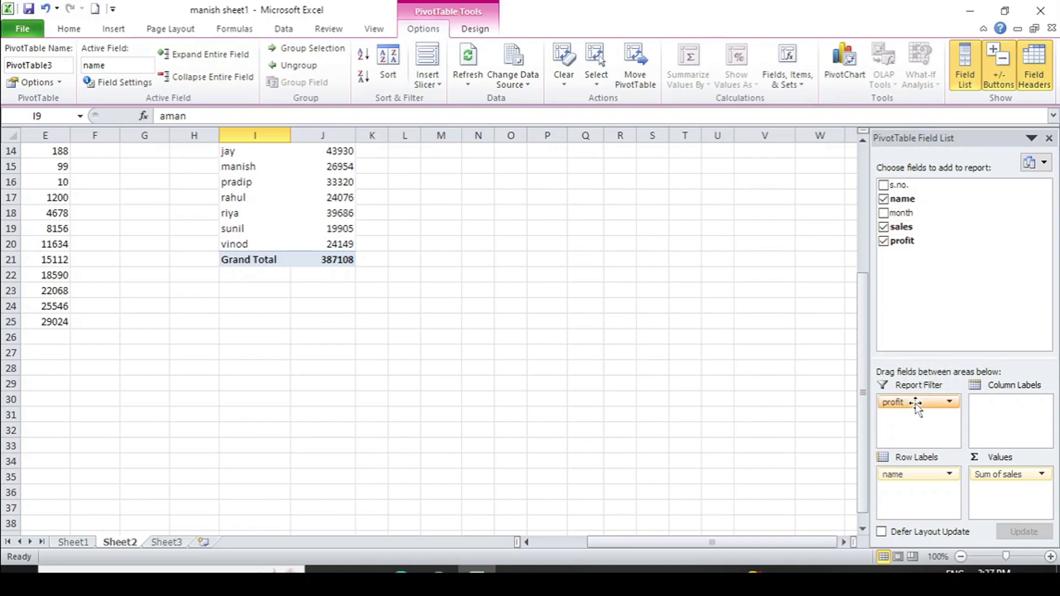
drag(863, 319, 854, 227)
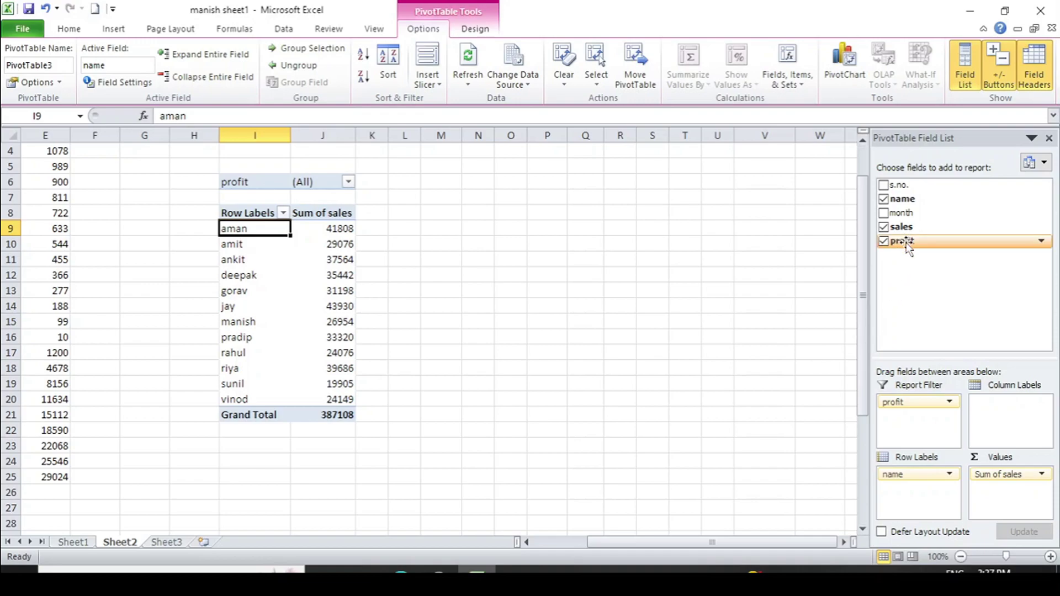
drag(906, 248, 991, 502)
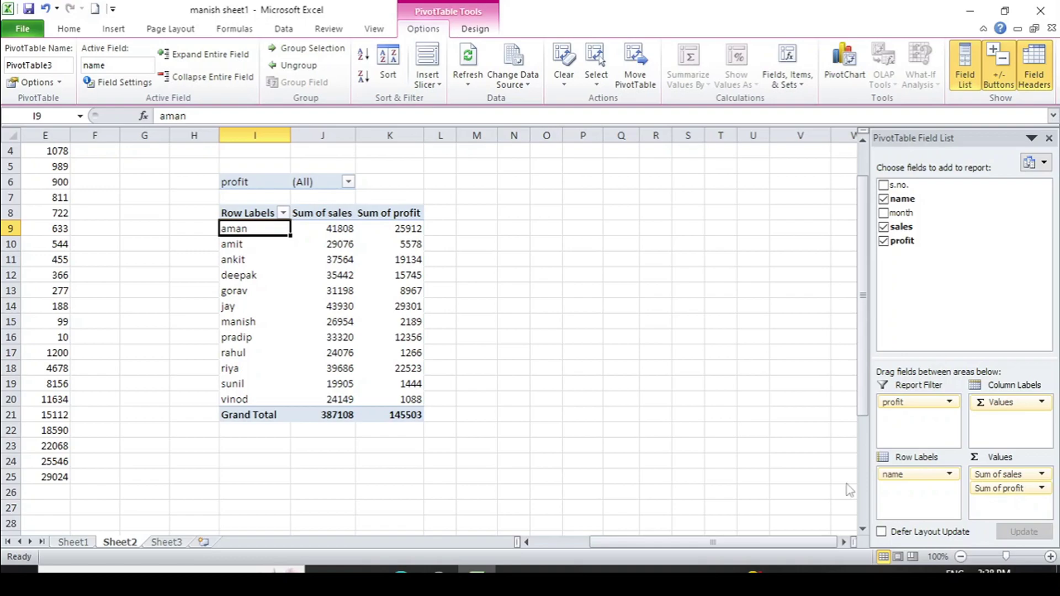
Step: Filter the PivotTable by profit, enabling multiple items and keeping only the values 10 and 99
click(347, 181)
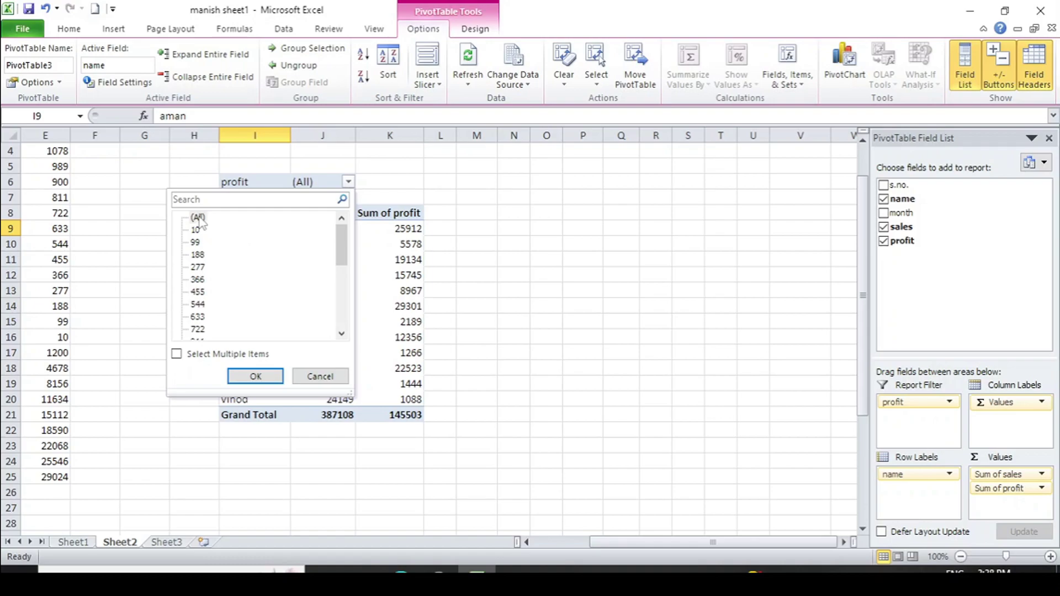
click(176, 354)
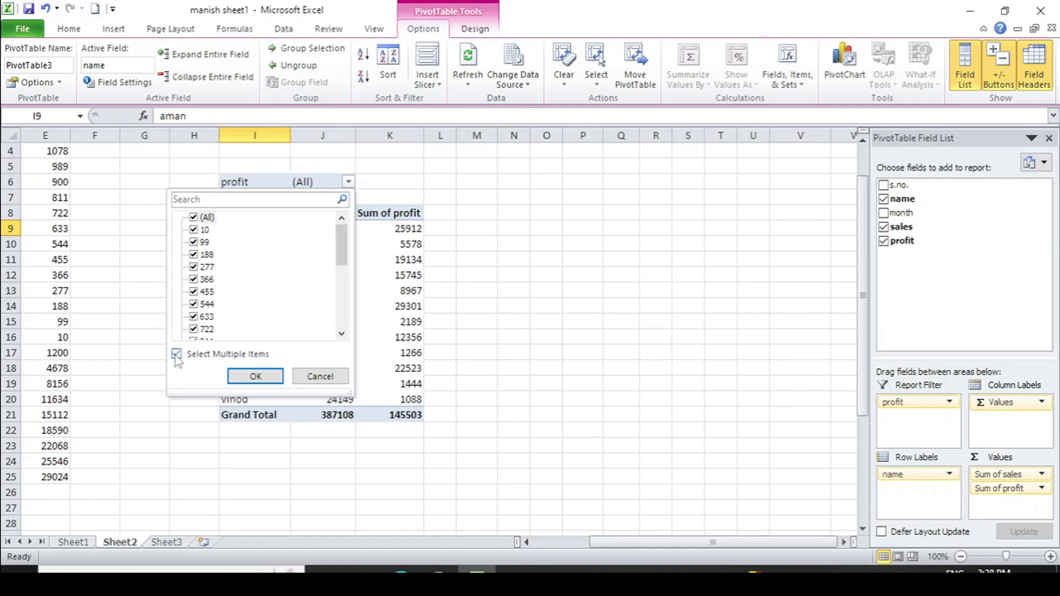
click(193, 218)
click(193, 231)
click(259, 375)
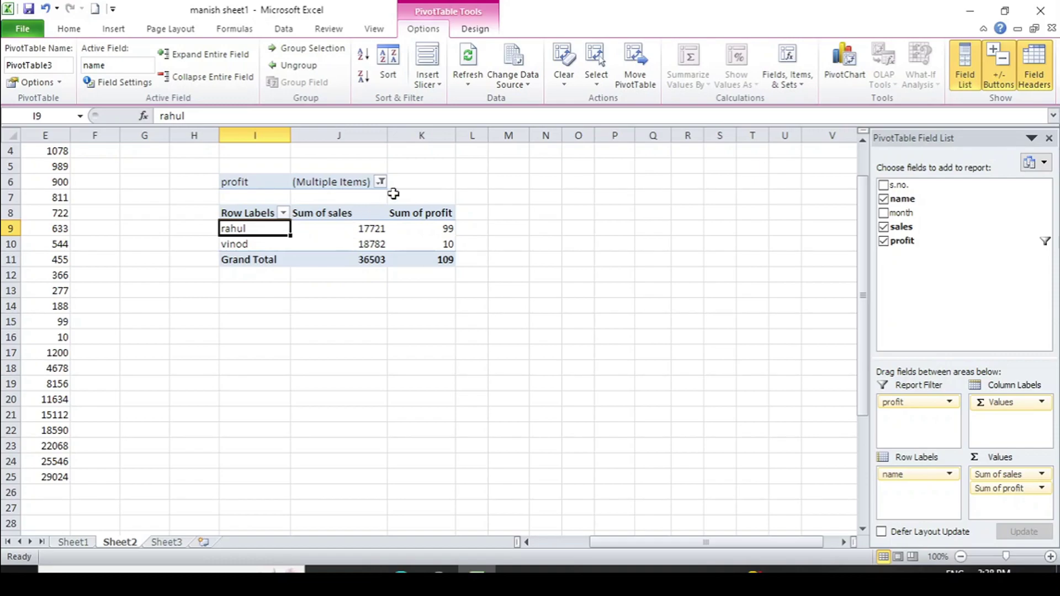
Step: Reset the profit report filter to include all items
click(380, 182)
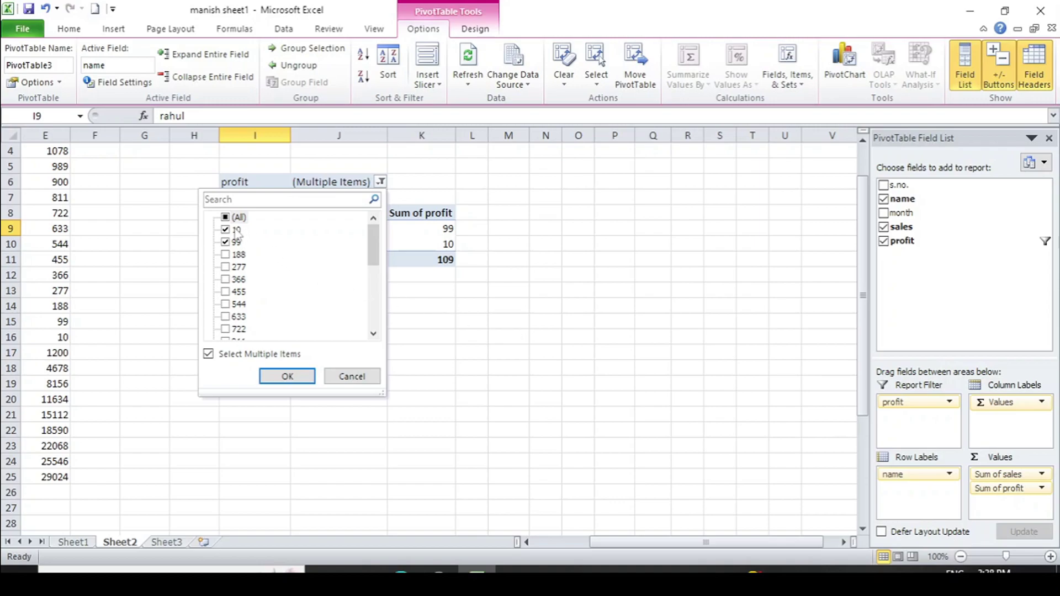
click(225, 217)
click(287, 377)
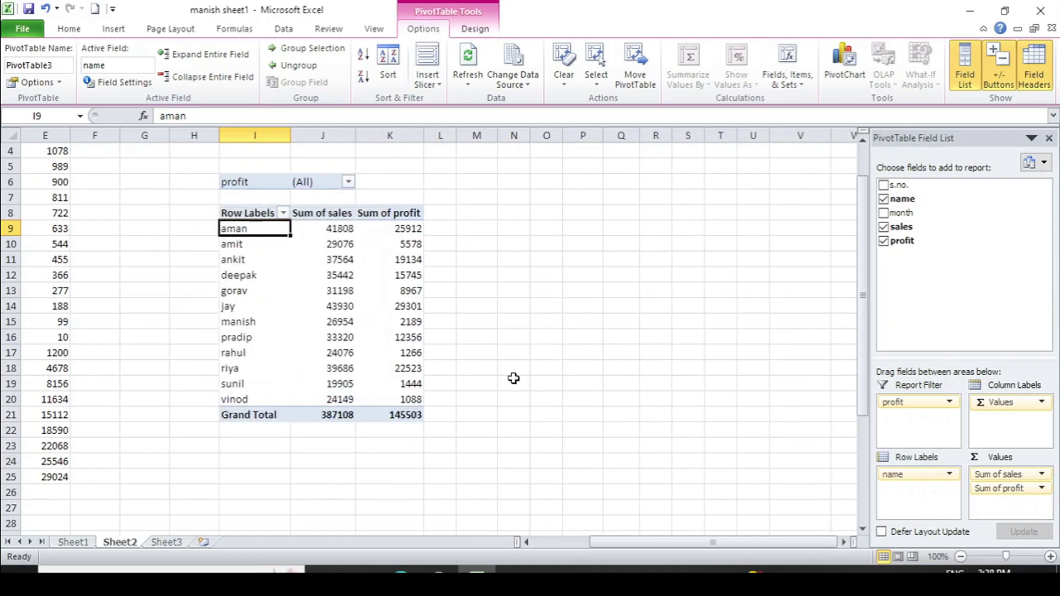
Step: Remove the profit field from both the report filter and the summed values of the PivotTable
click(948, 403)
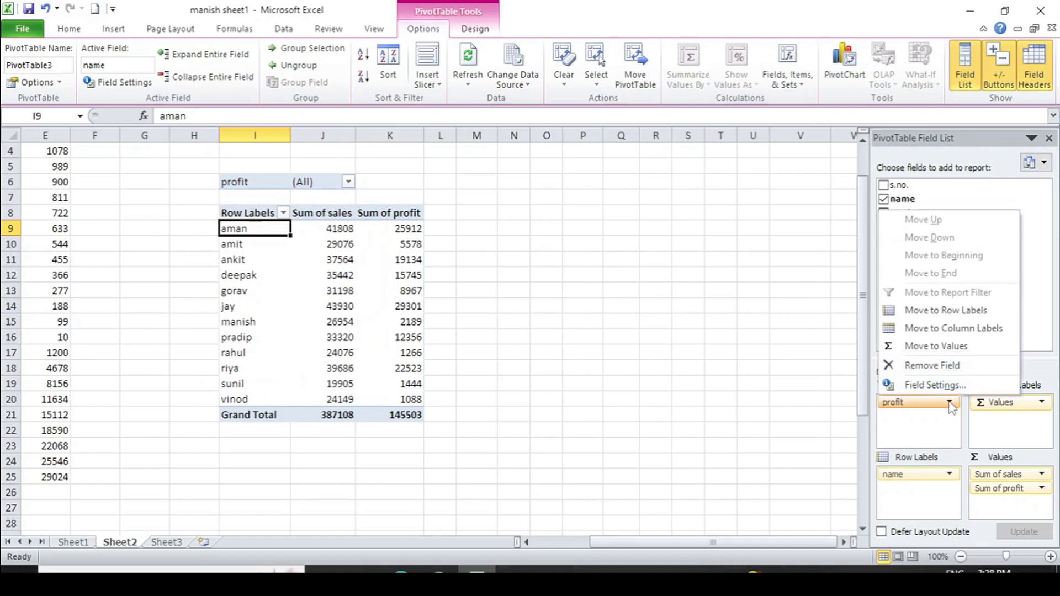
click(939, 365)
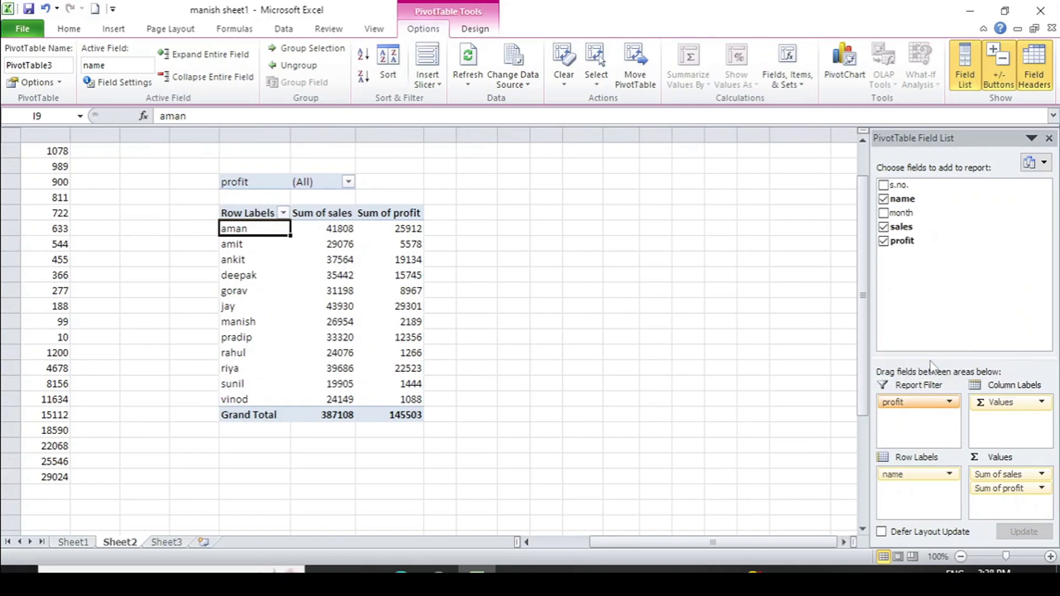
click(1041, 489)
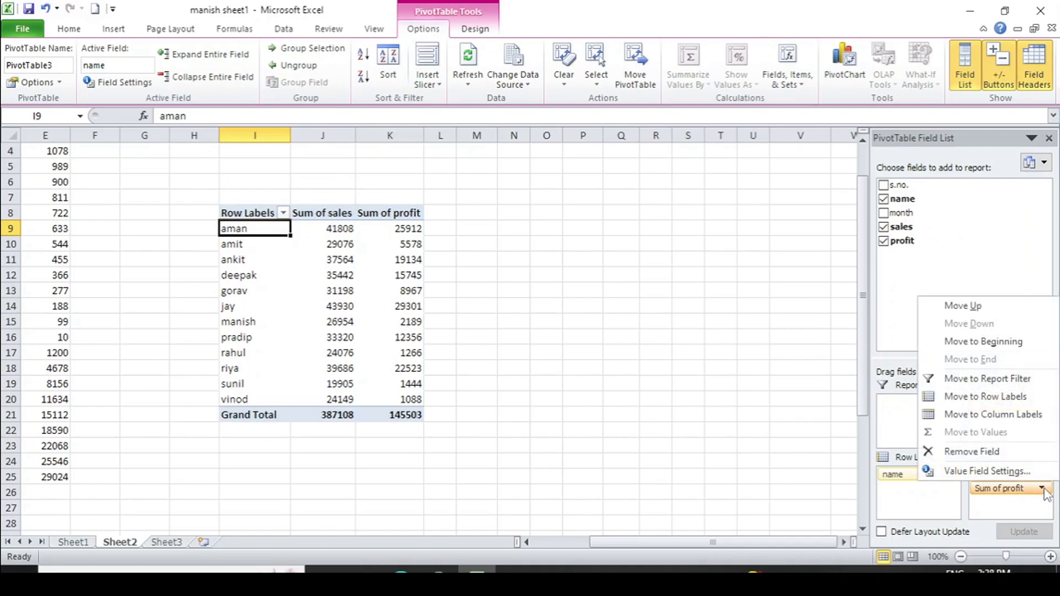
click(966, 458)
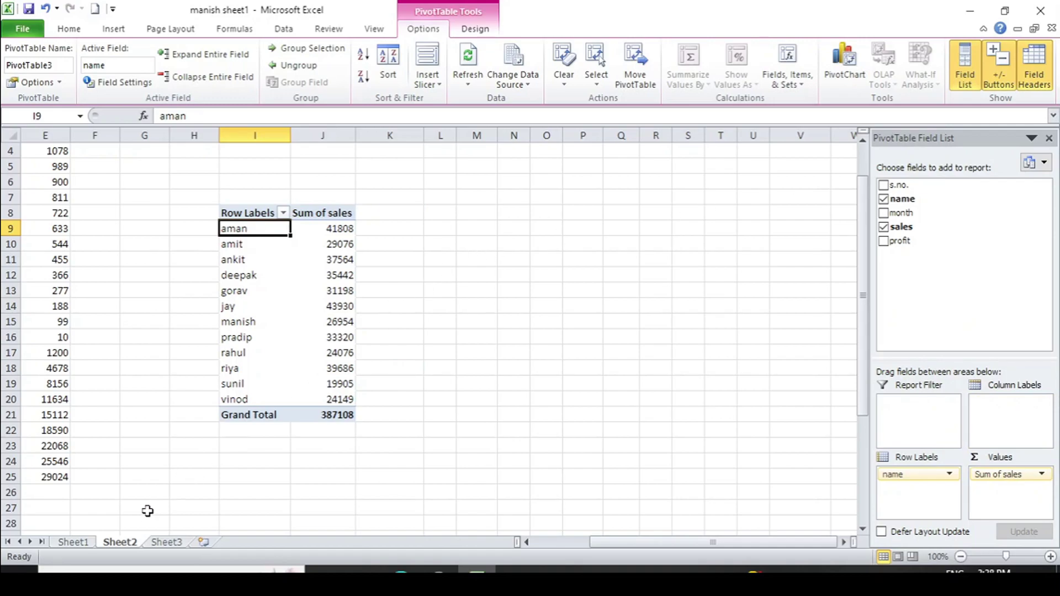
Step: Create a PivotTable with PivotChart from the Sheet1 marks table A1:I11, placed on the existing worksheet at H19
click(65, 542)
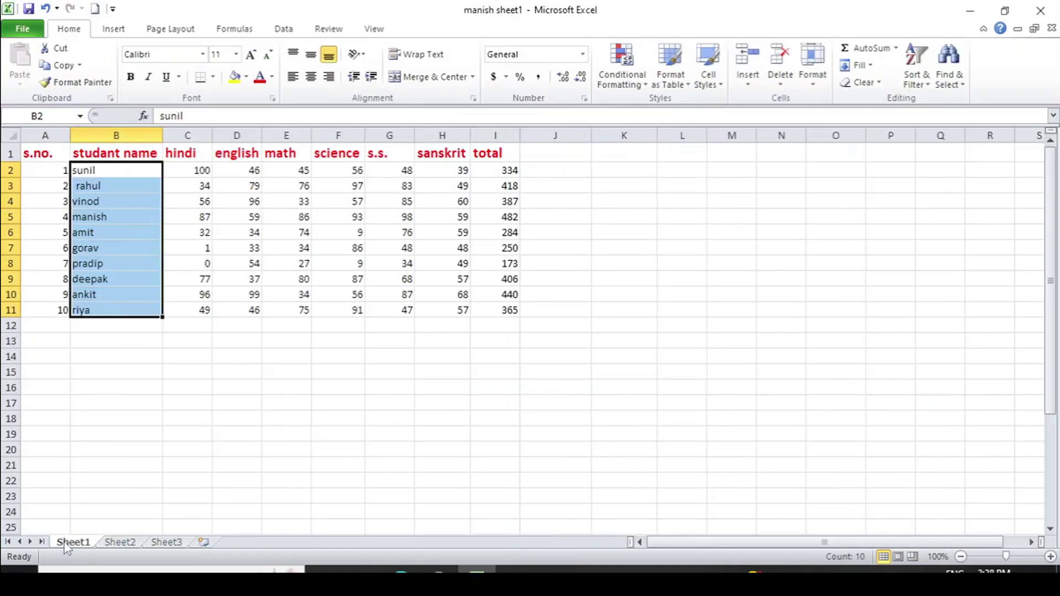
click(230, 468)
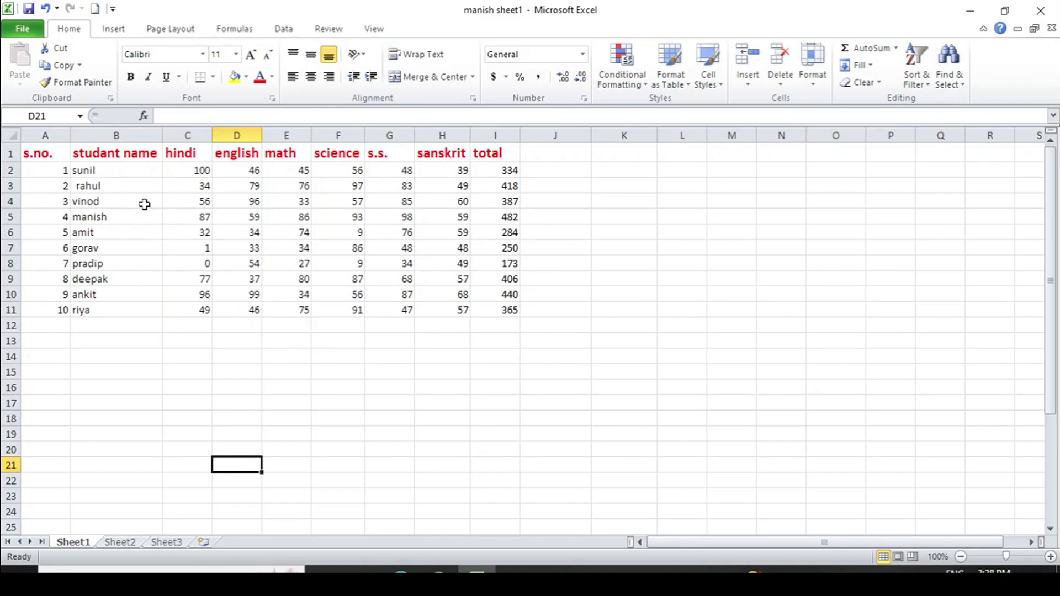
drag(46, 155, 492, 309)
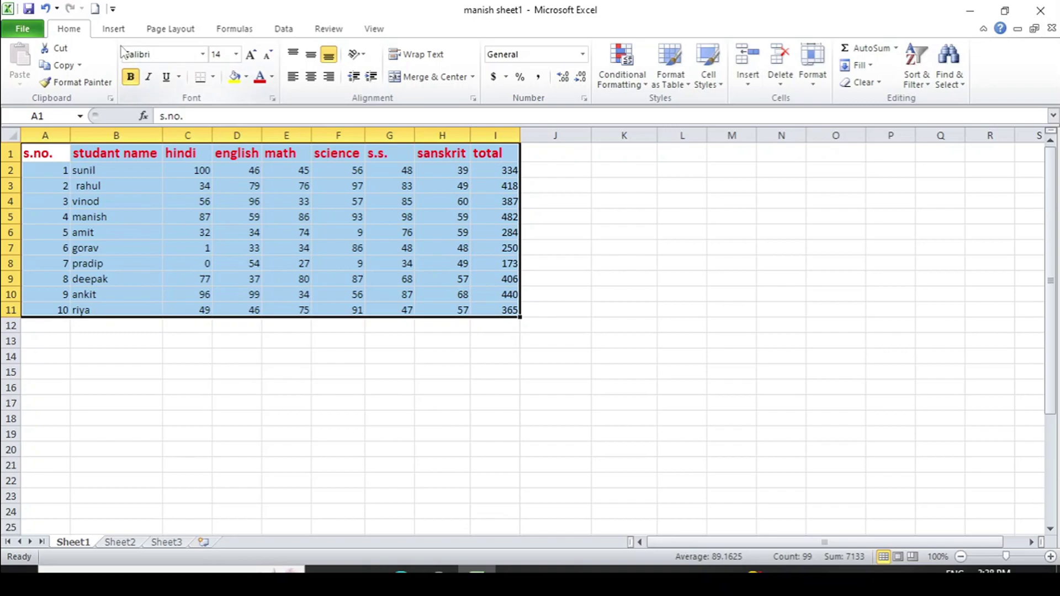
click(114, 29)
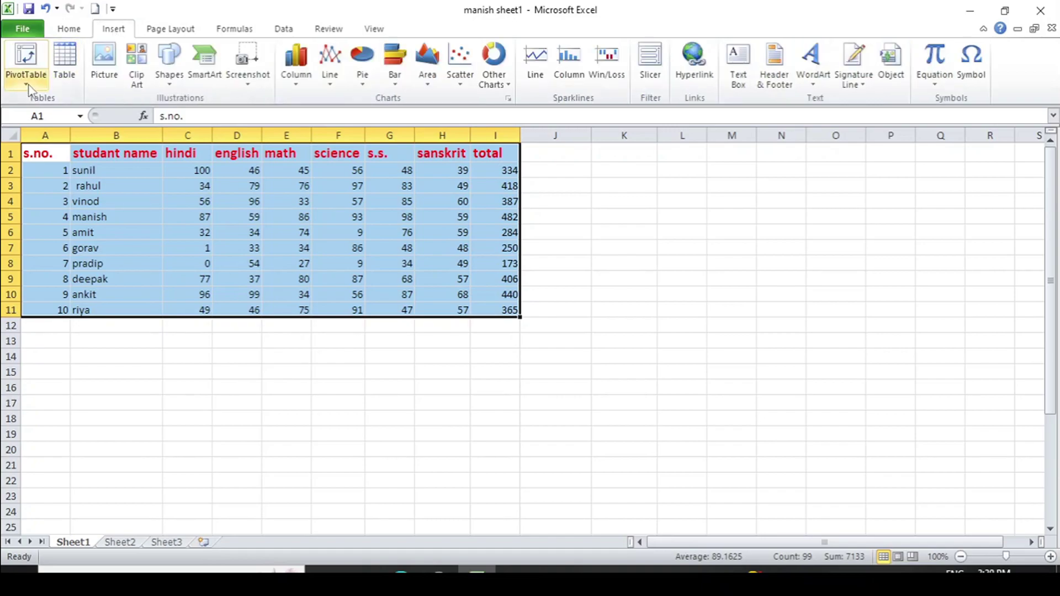
click(28, 85)
click(48, 118)
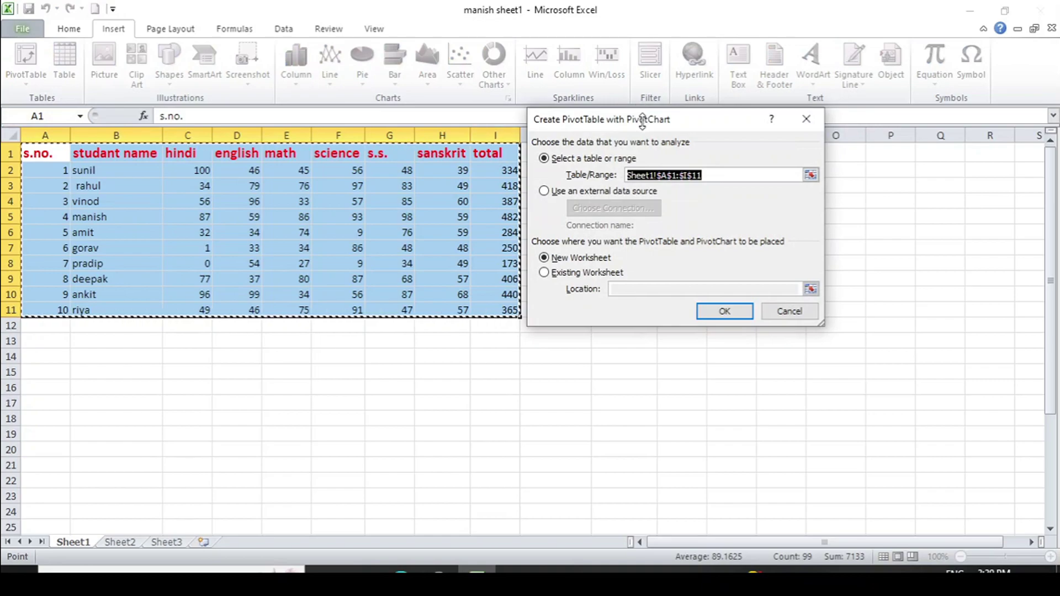
drag(642, 120, 687, 138)
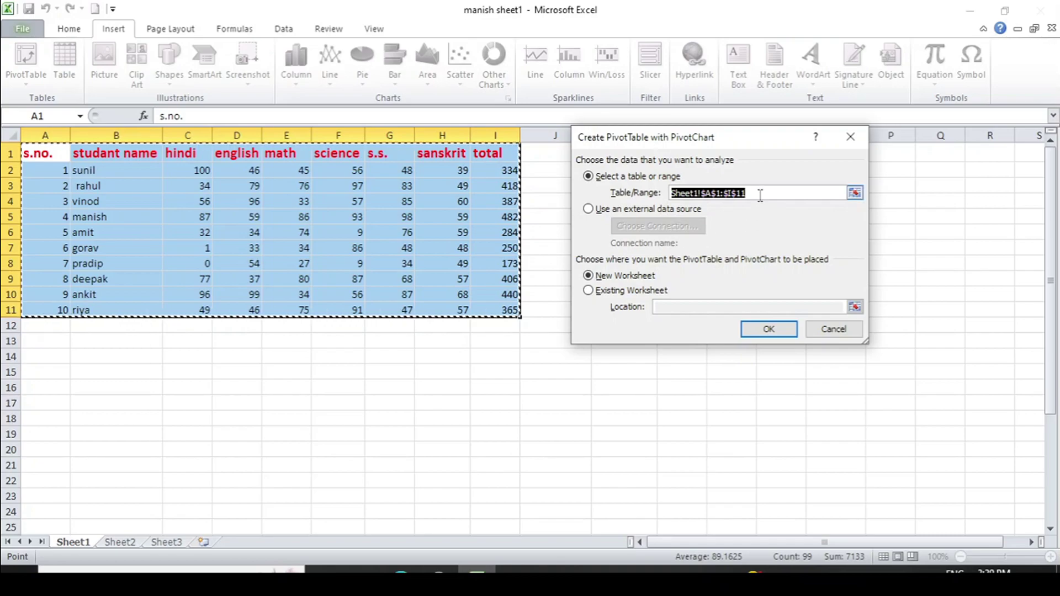
click(588, 290)
click(448, 436)
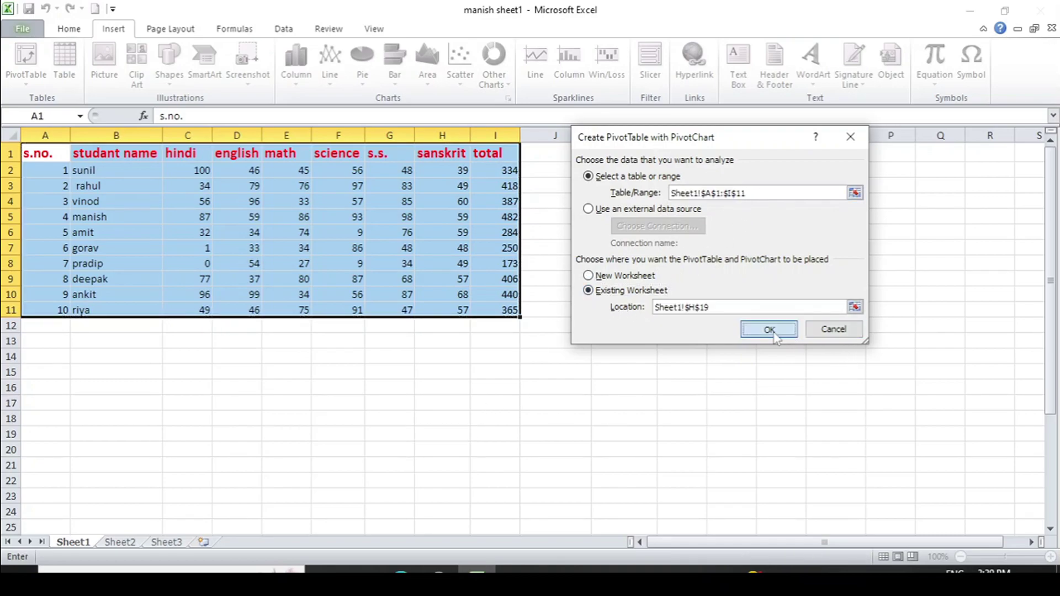
click(774, 335)
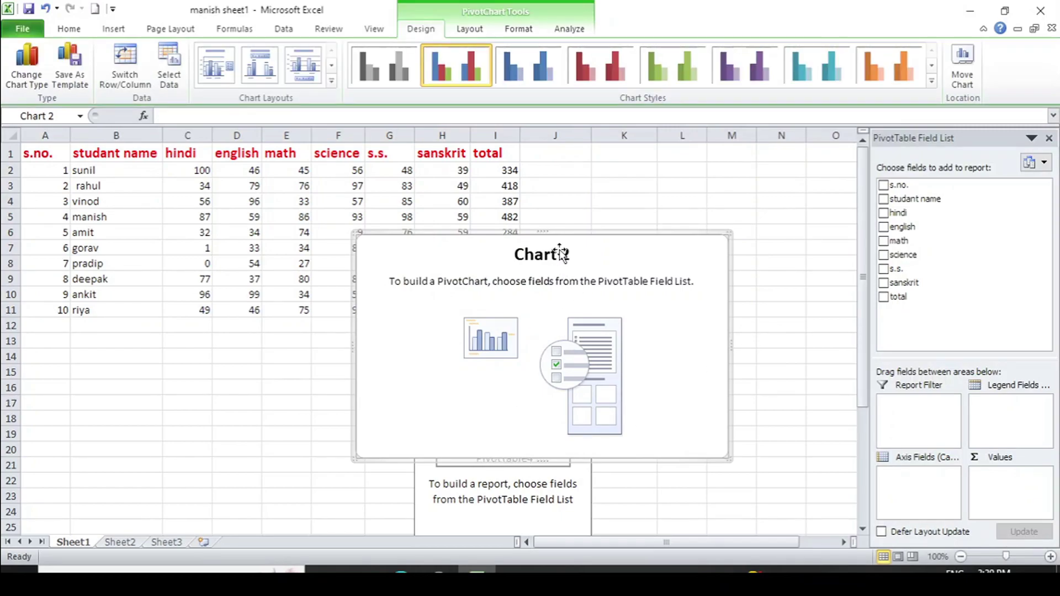
Step: Move the empty PivotChart below the marks table, at about rows 13 to 27 beside the PivotTable, and deselect it
drag(551, 231, 203, 331)
drag(867, 342, 868, 382)
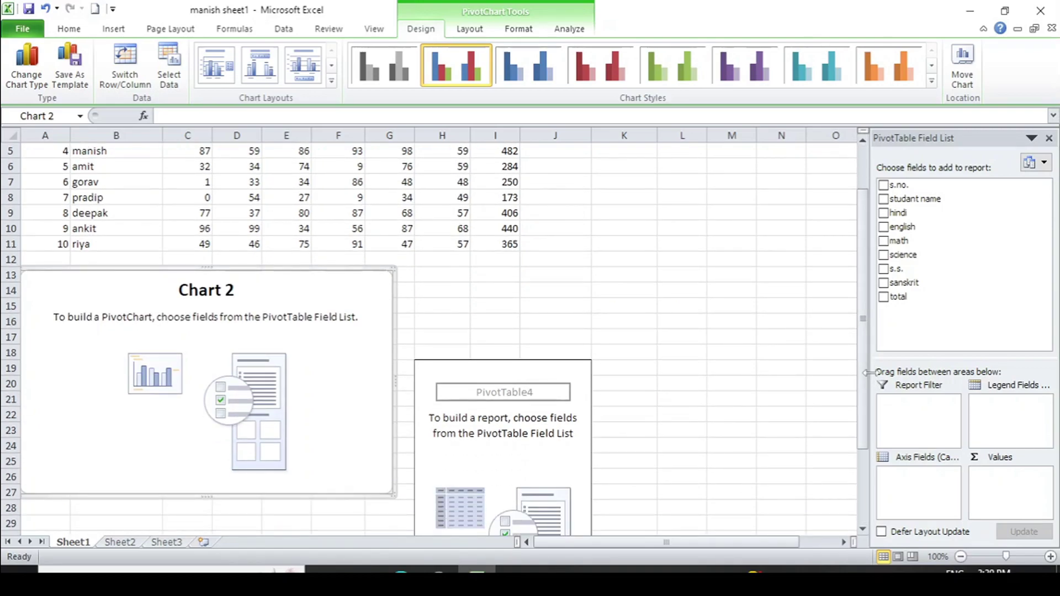
click(720, 370)
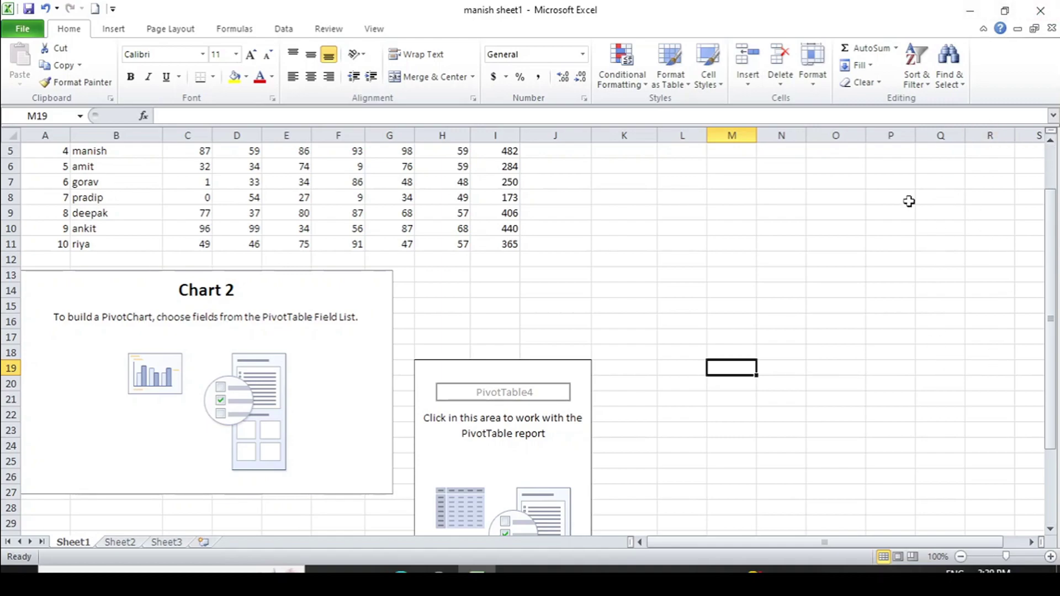
Step: Close the PivotTable Field List and show it again with a cell of the new PivotTable selected
click(570, 373)
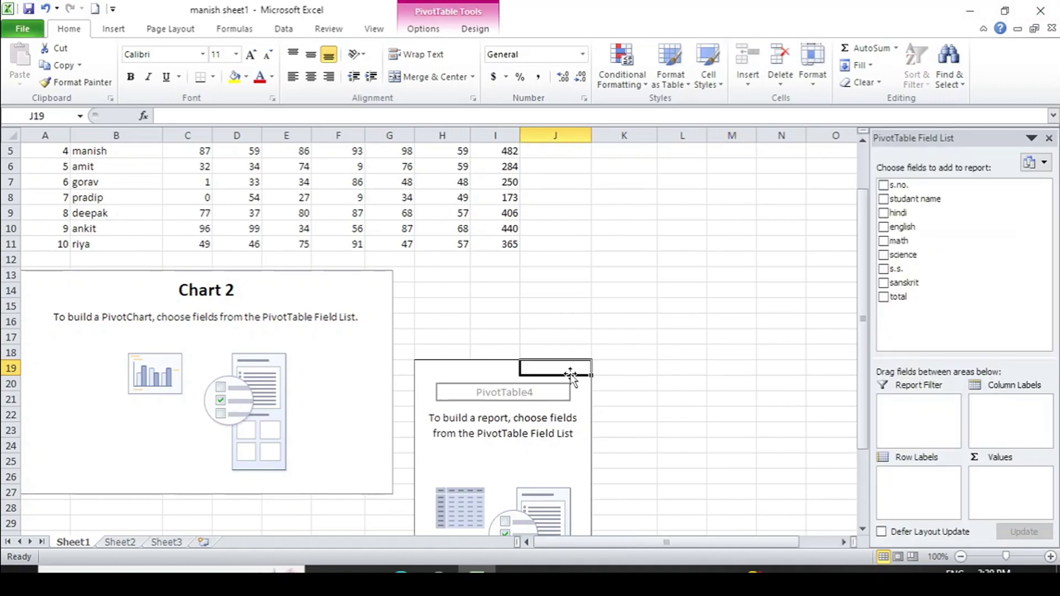
click(1050, 140)
click(684, 307)
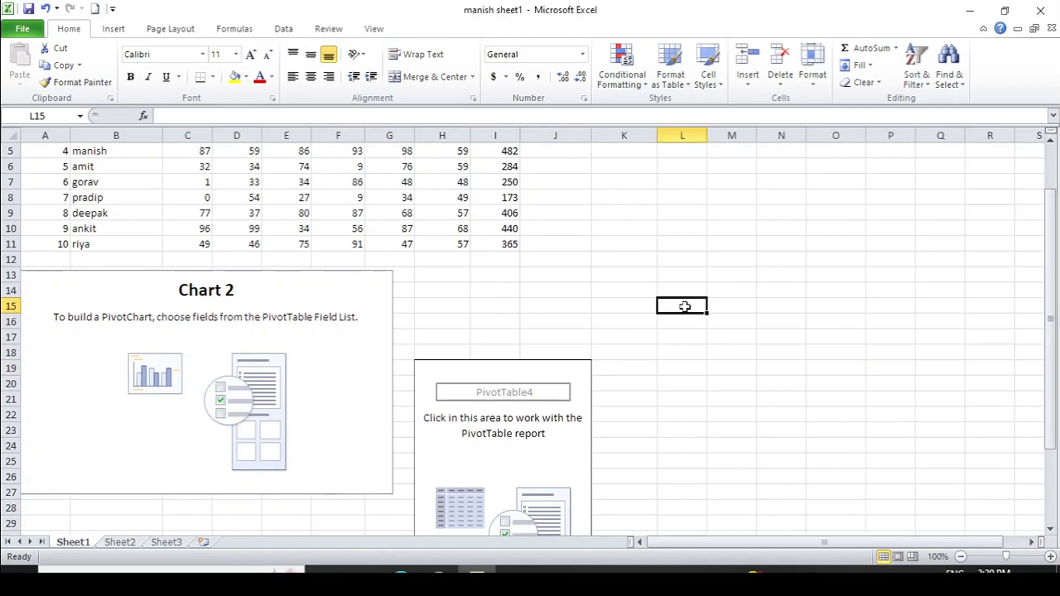
click(554, 380)
click(554, 367)
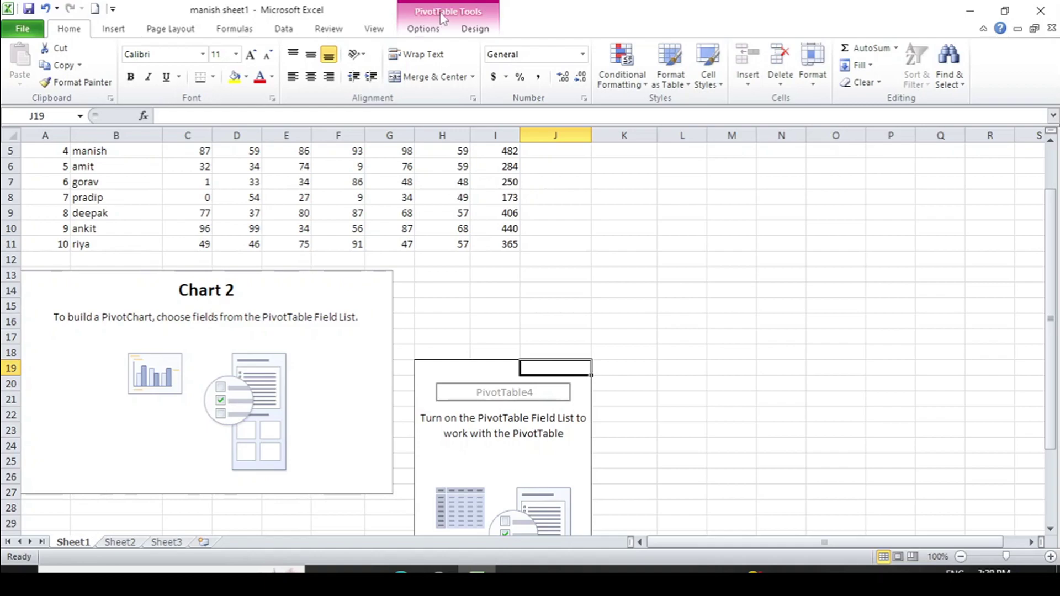
click(423, 29)
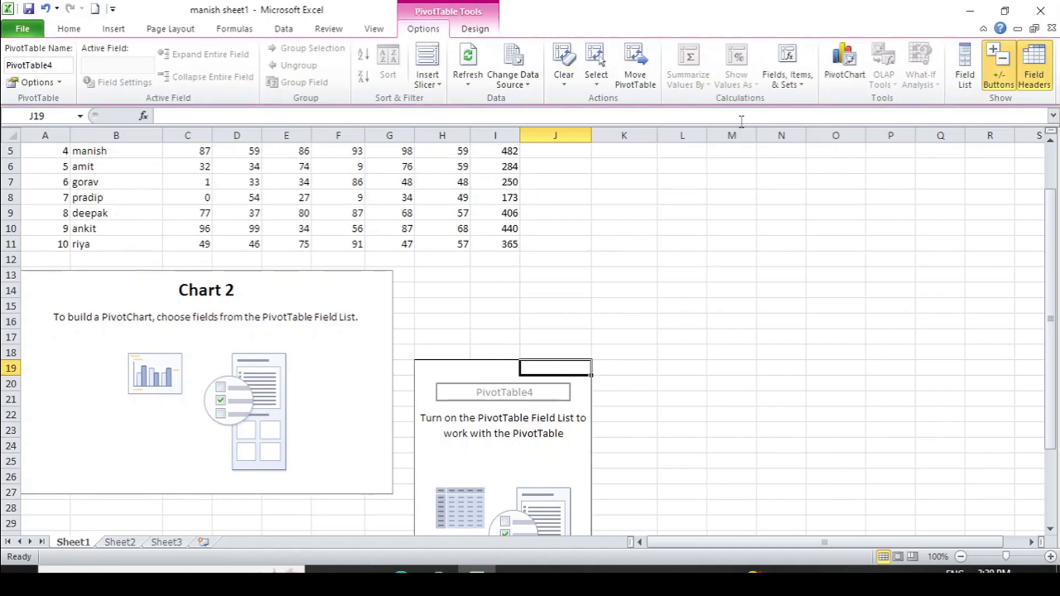
click(960, 83)
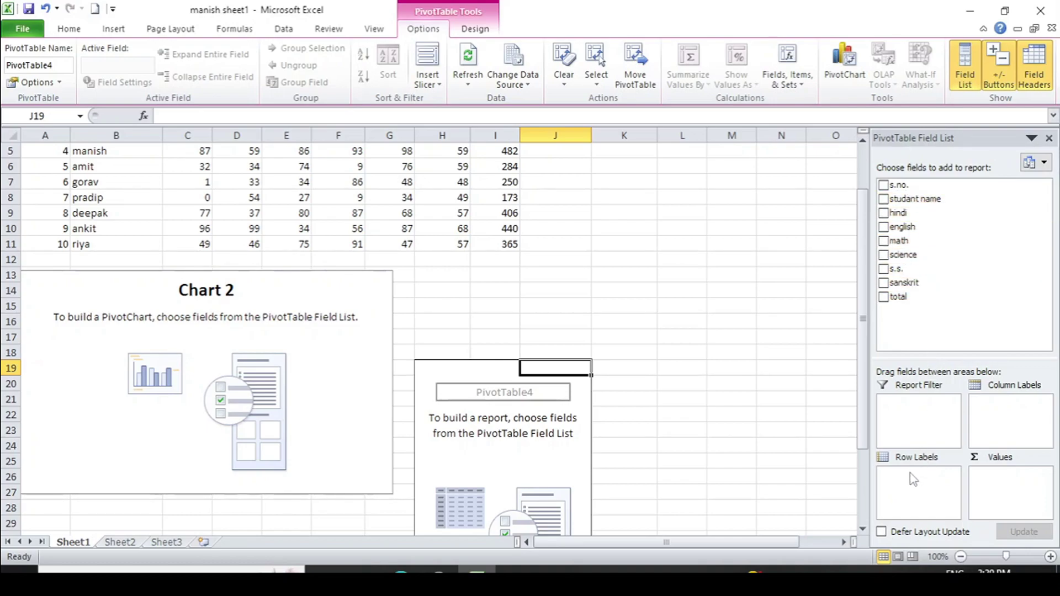
Step: Add the studant name field as row labels and math, science, s.s. and sanskrit as summed values
click(884, 199)
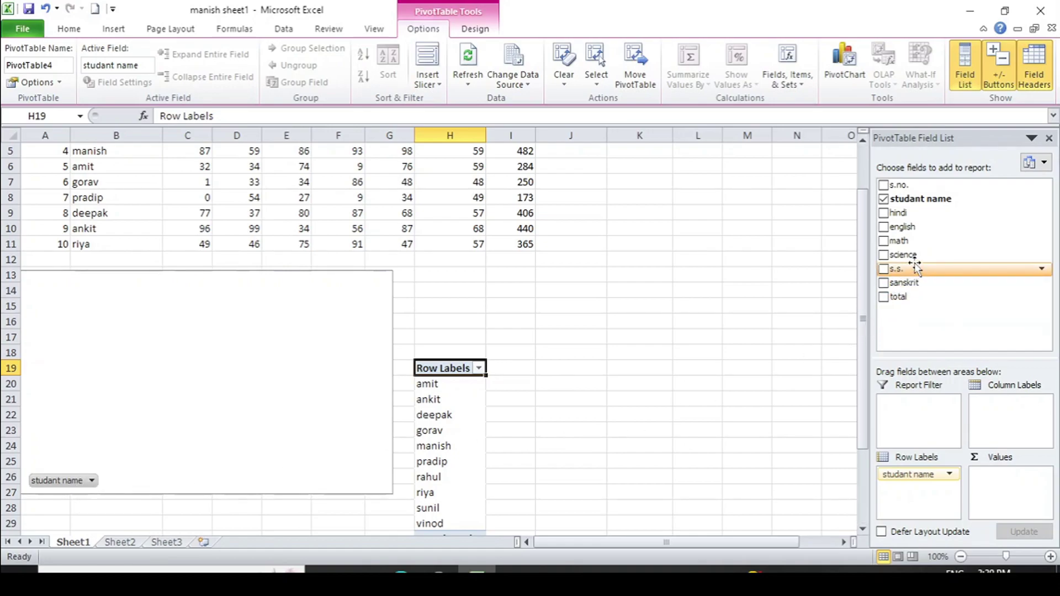
click(883, 241)
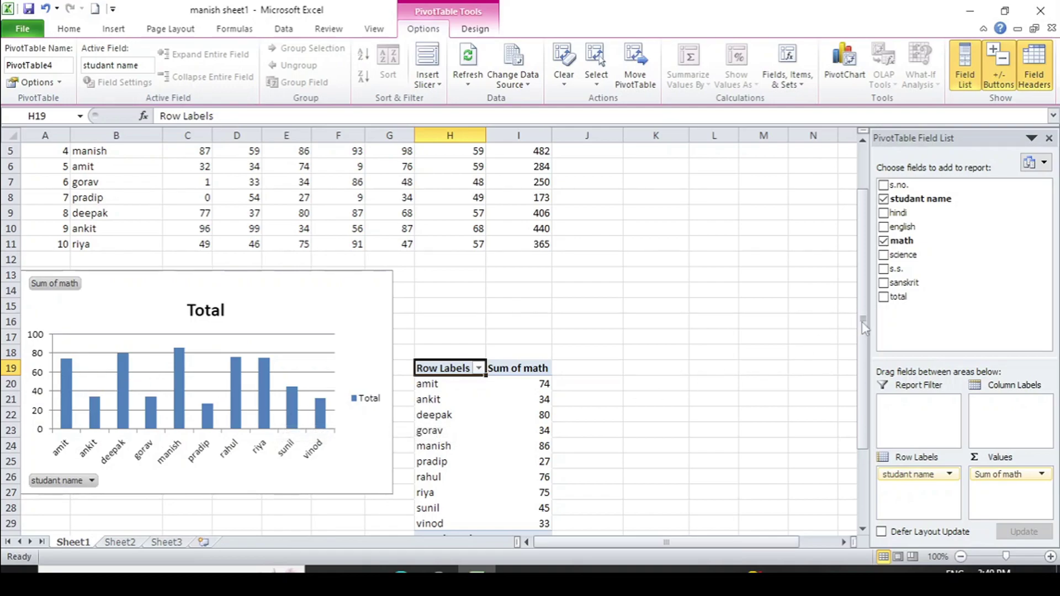
click(883, 256)
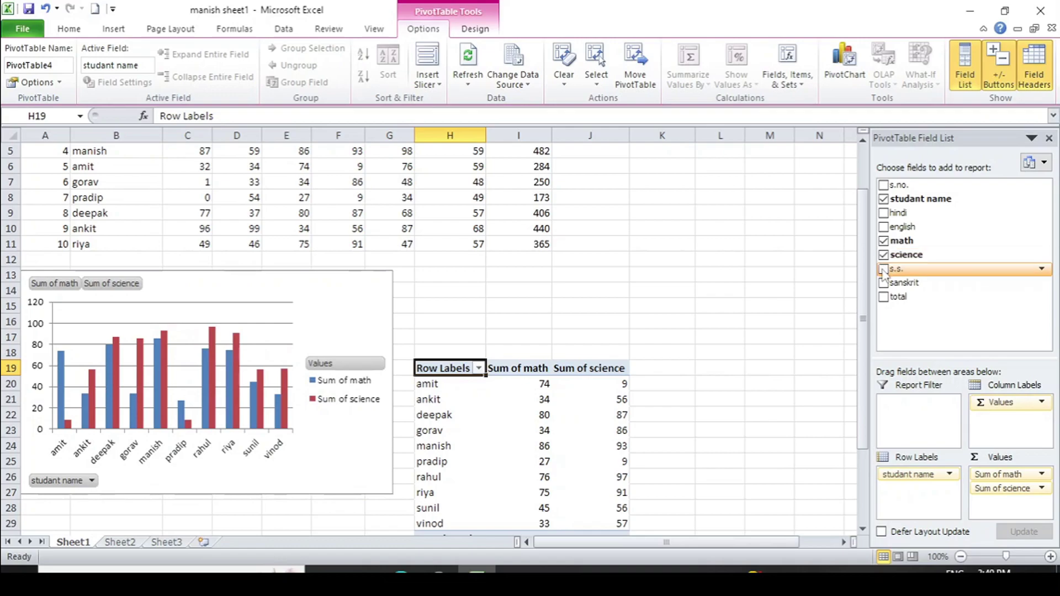
click(883, 270)
click(884, 283)
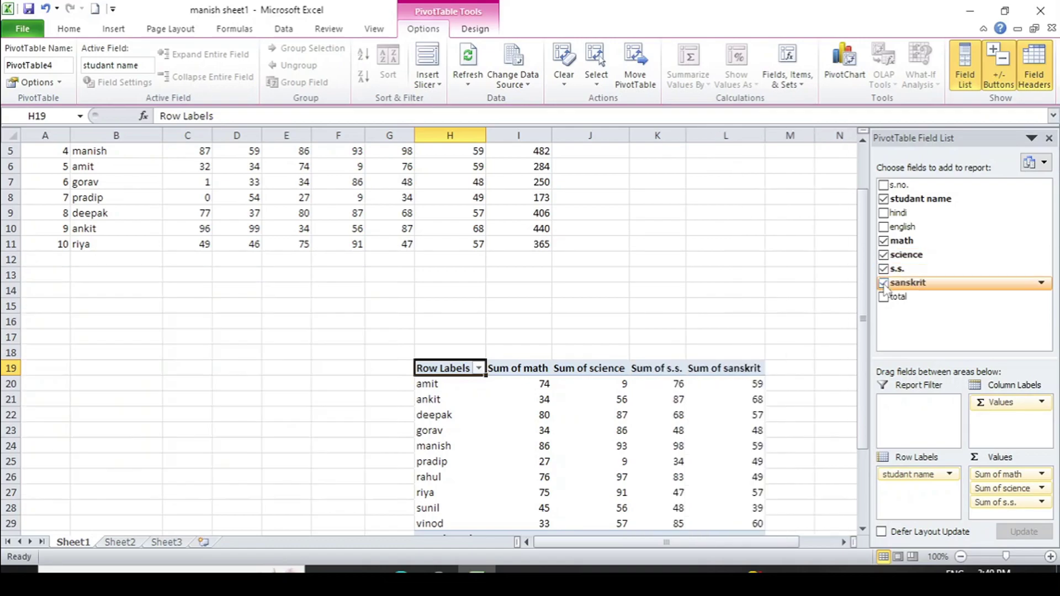
Step: Remove all four subject fields from the values, and add science back as the only summed value
click(883, 283)
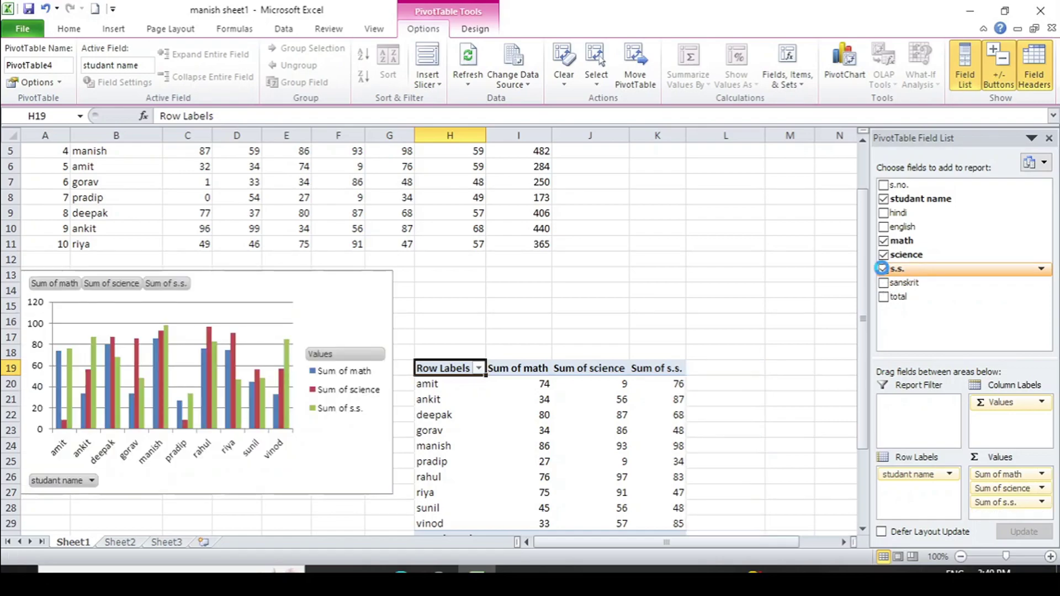
click(881, 268)
click(883, 254)
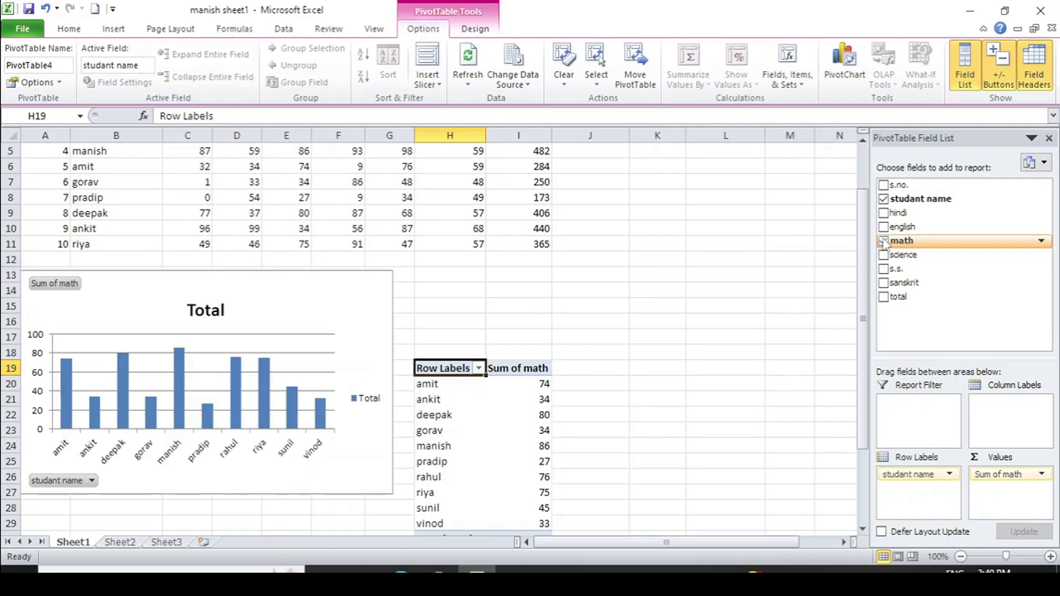
click(884, 242)
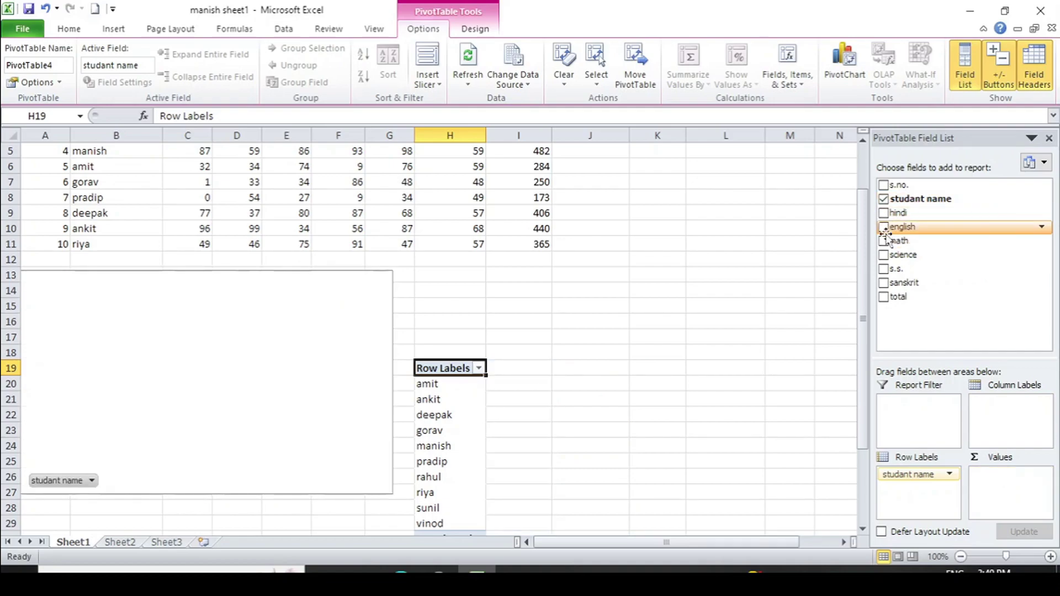
click(883, 255)
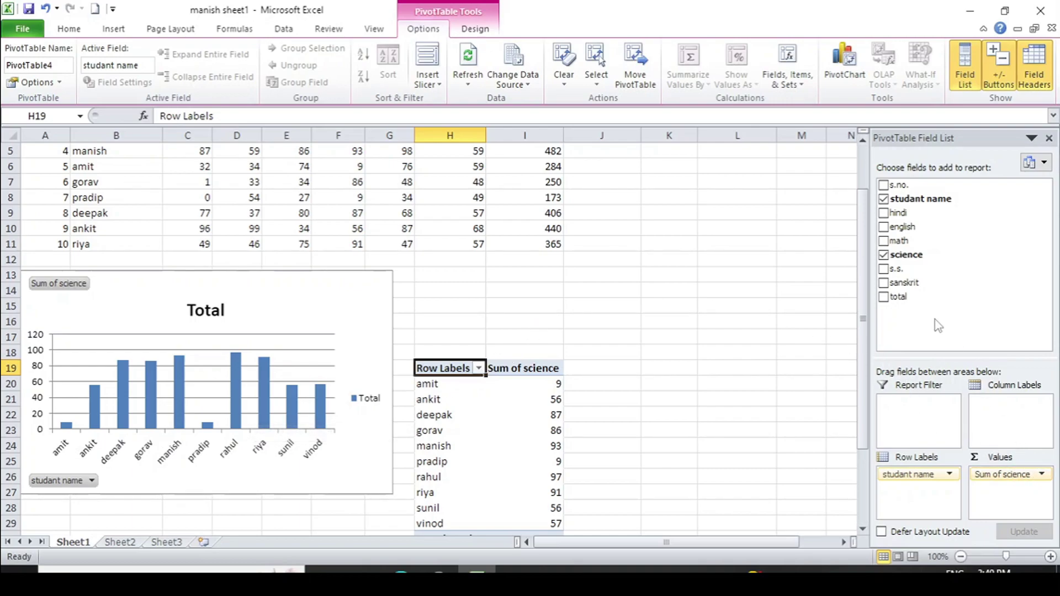
Step: Change the PivotTable's science value field to be summarized by Max
click(1041, 475)
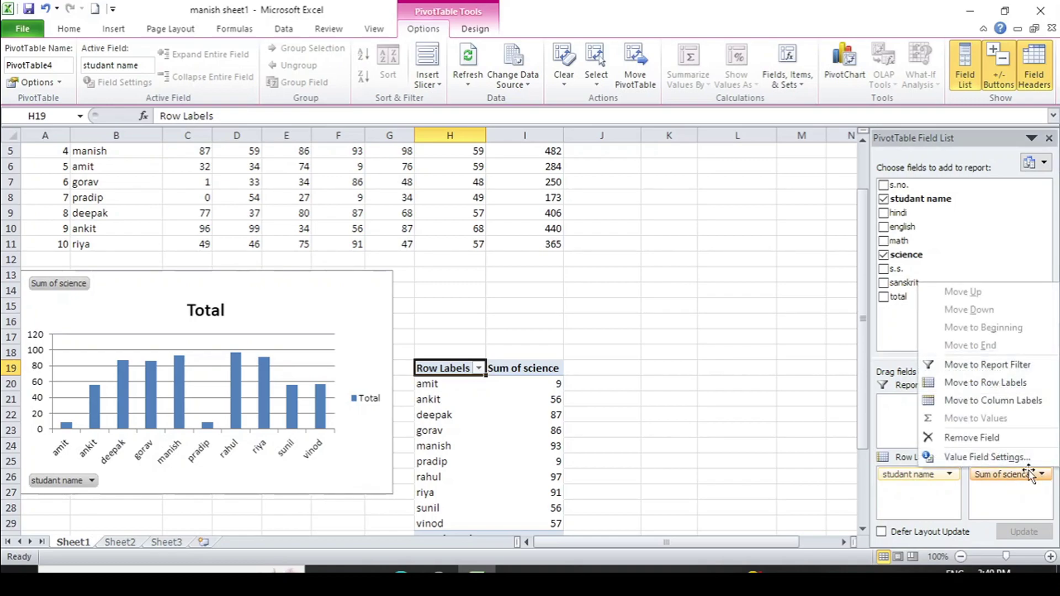
click(997, 457)
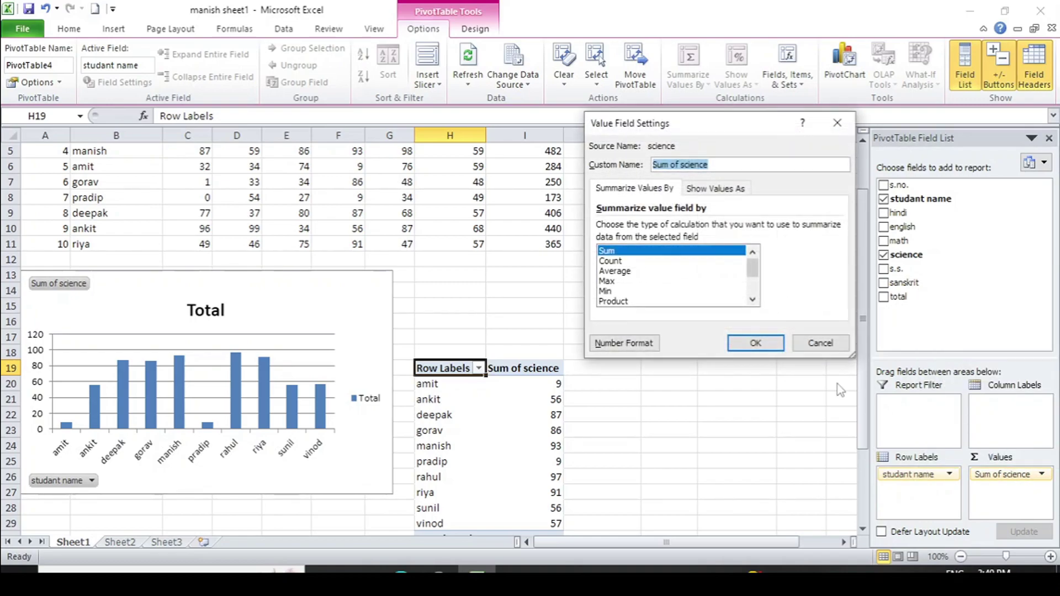
click(614, 283)
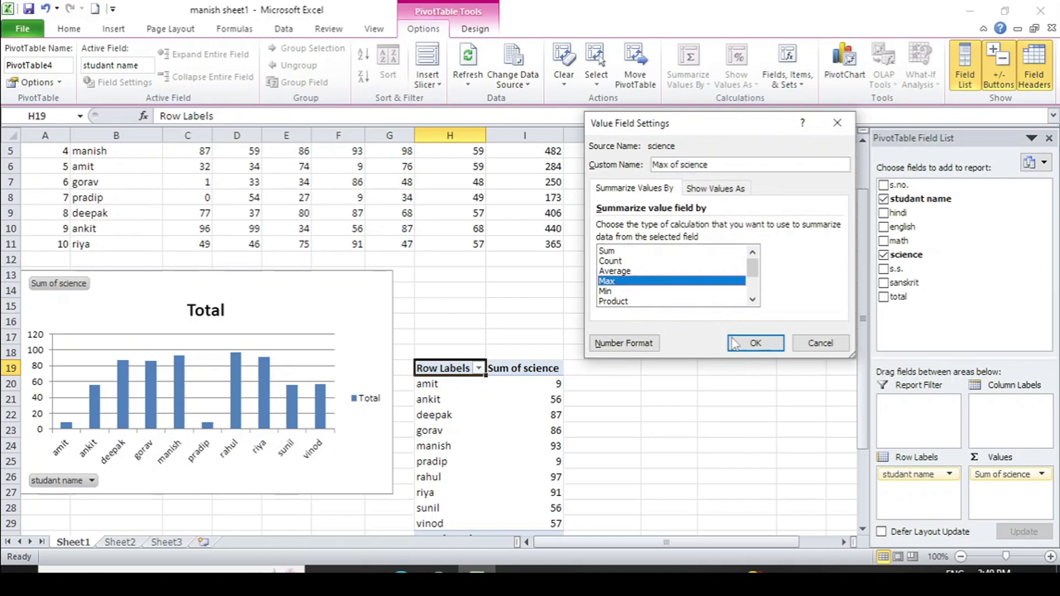
click(754, 342)
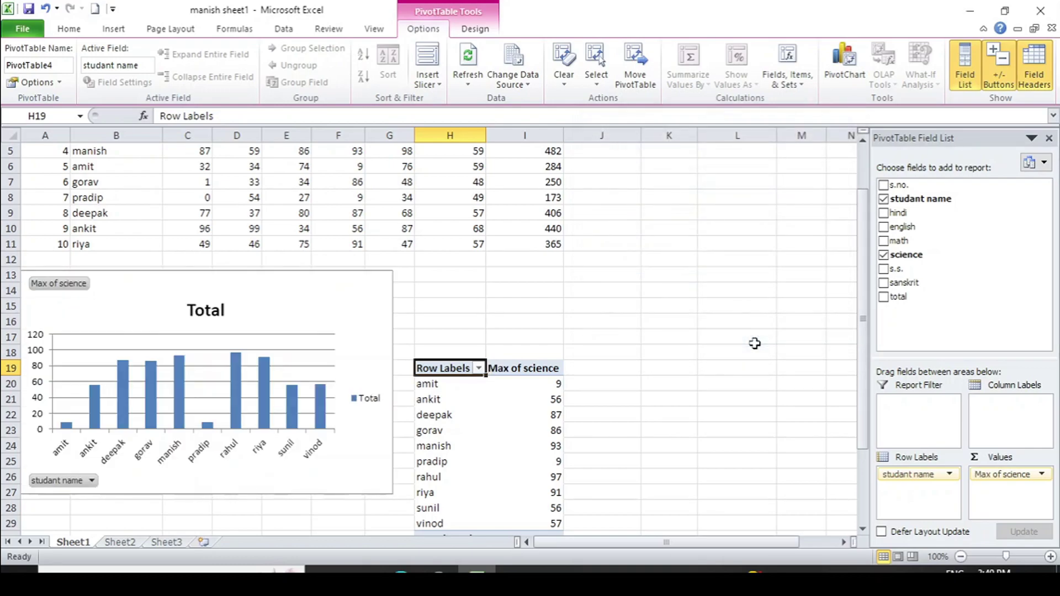
Step: Shift the PivotChart slightly away from the sheet's edge, and delete it from Sheet1
drag(265, 273, 319, 280)
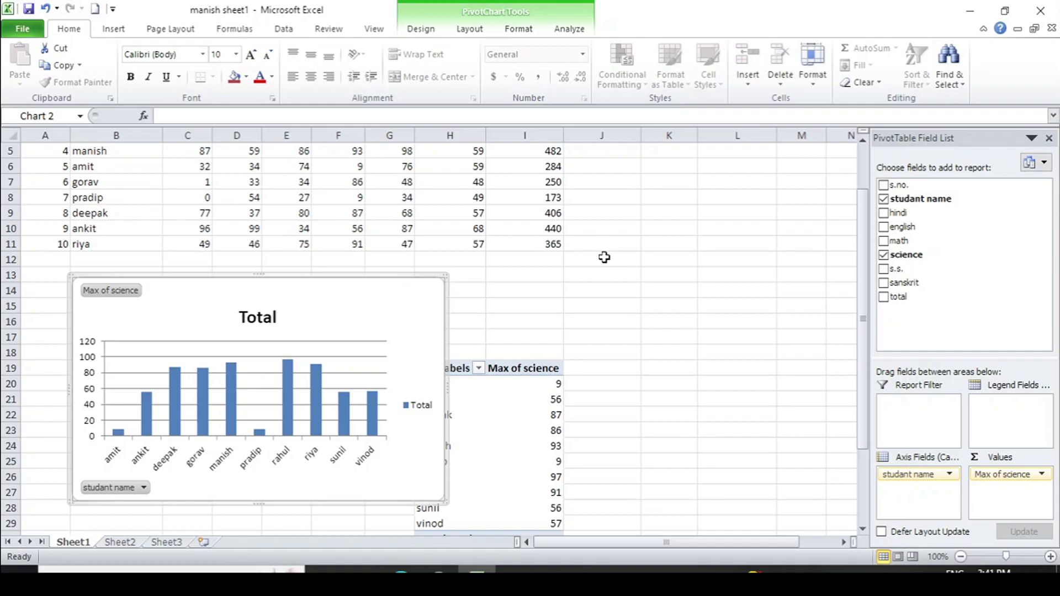
click(505, 290)
click(398, 290)
key(Delete)
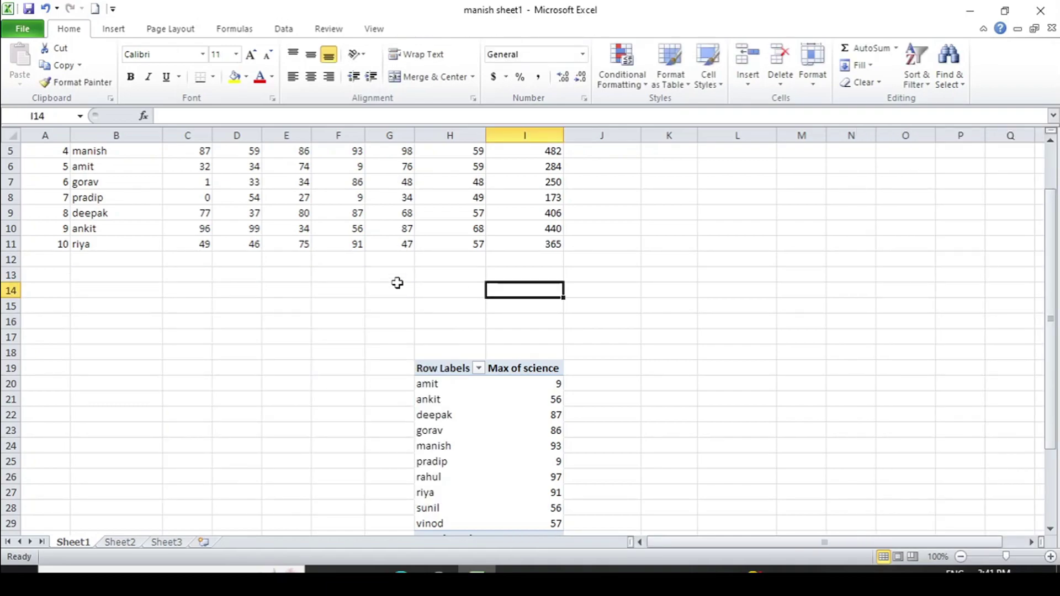
click(665, 366)
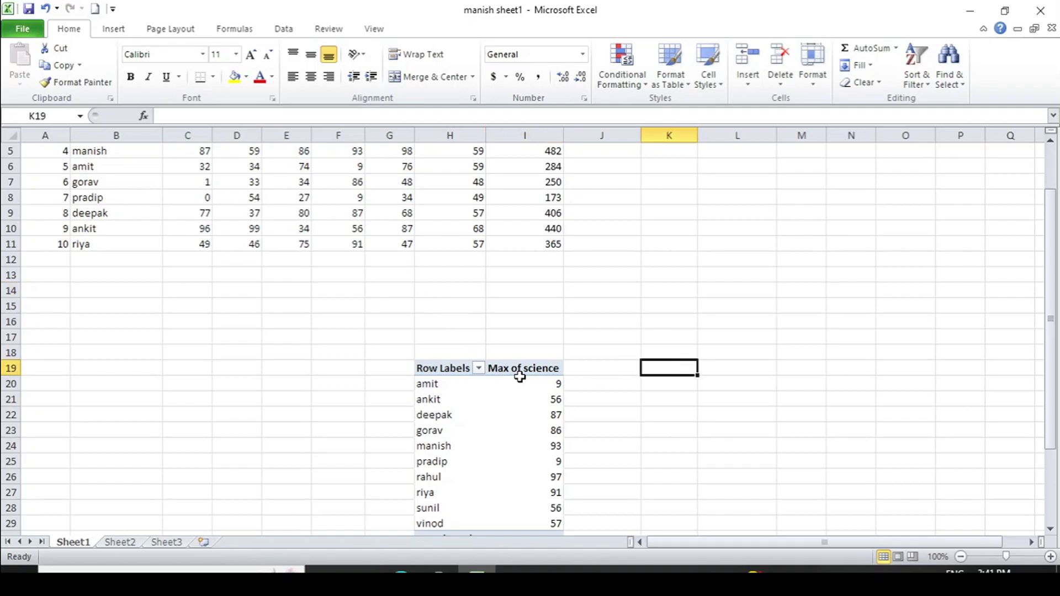
Step: Try to delete only cells H19:I26 of the PivotTable
click(443, 366)
drag(443, 362, 552, 485)
key(Delete)
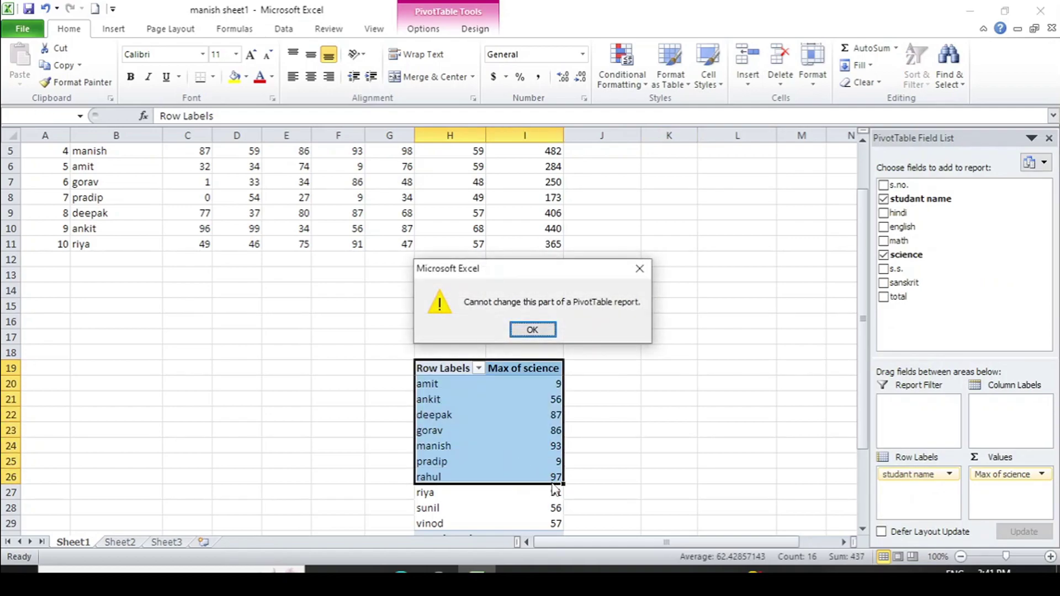
click(640, 269)
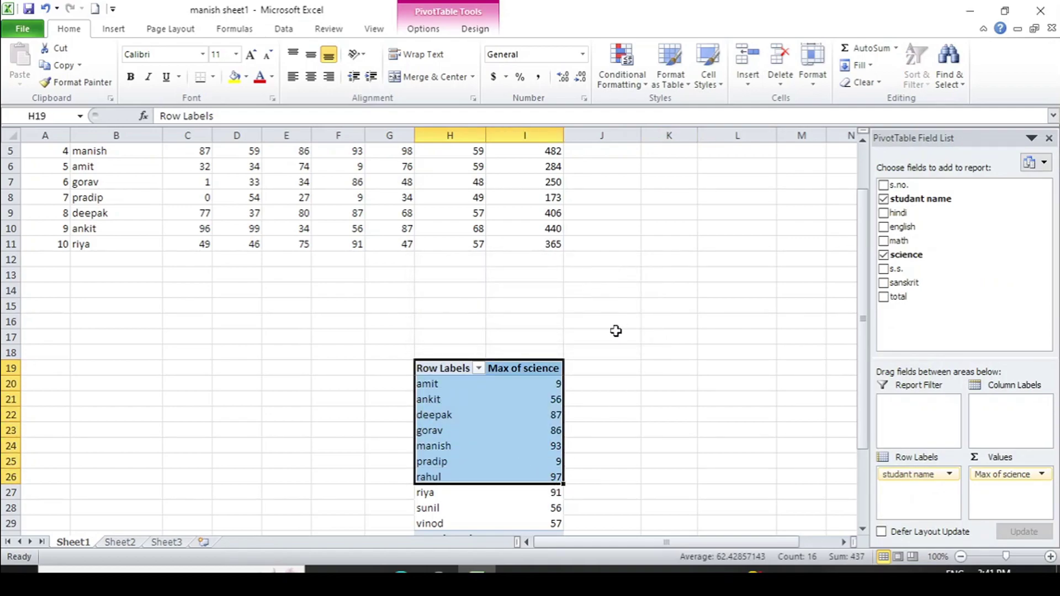
click(615, 334)
Step: Select the entire PivotTable and delete it, leaving only the marks table on Sheet1
click(446, 436)
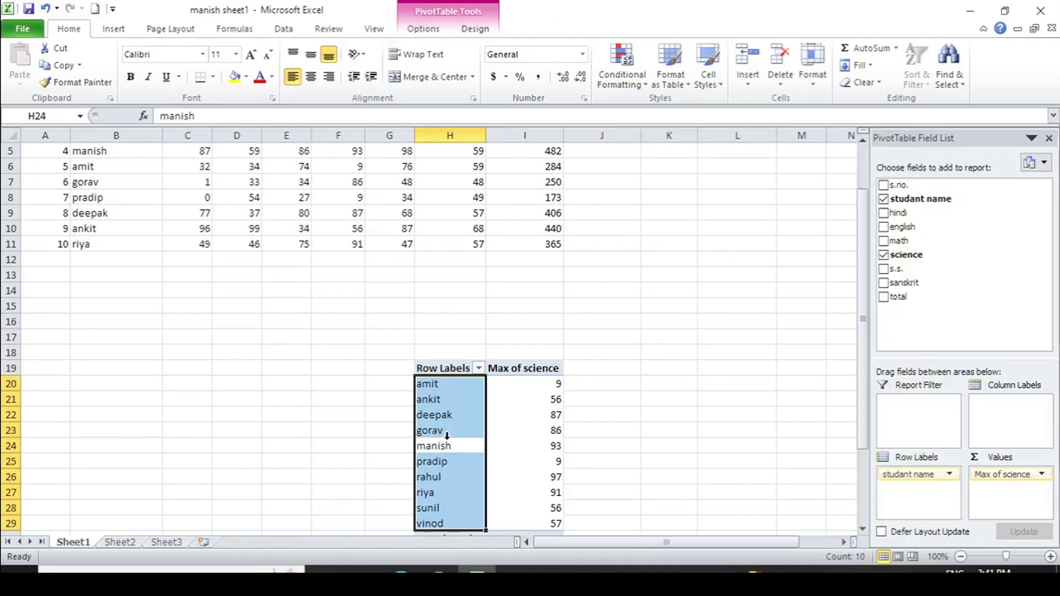
click(422, 29)
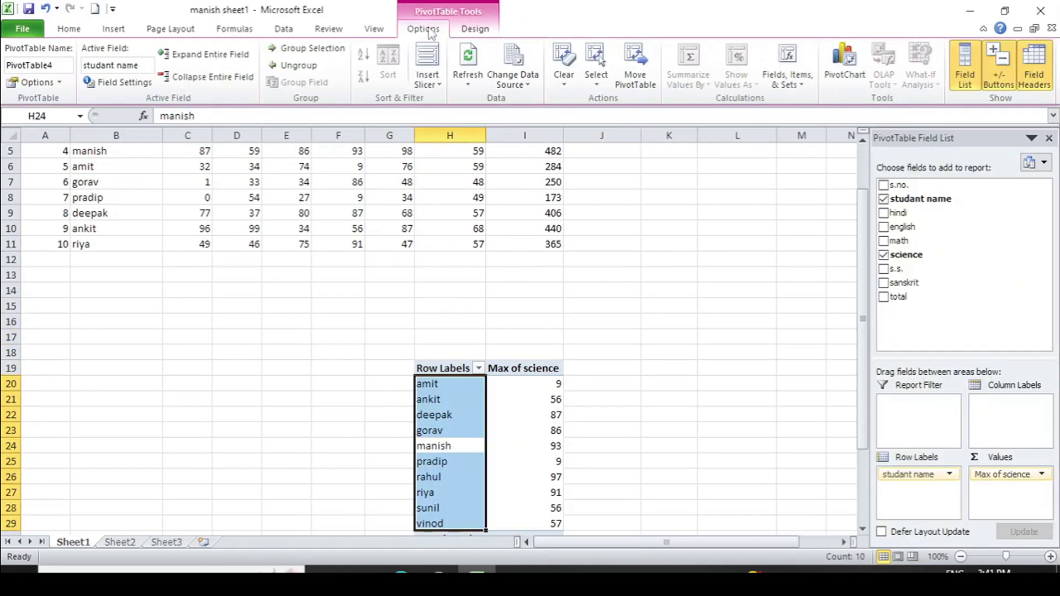
click(596, 77)
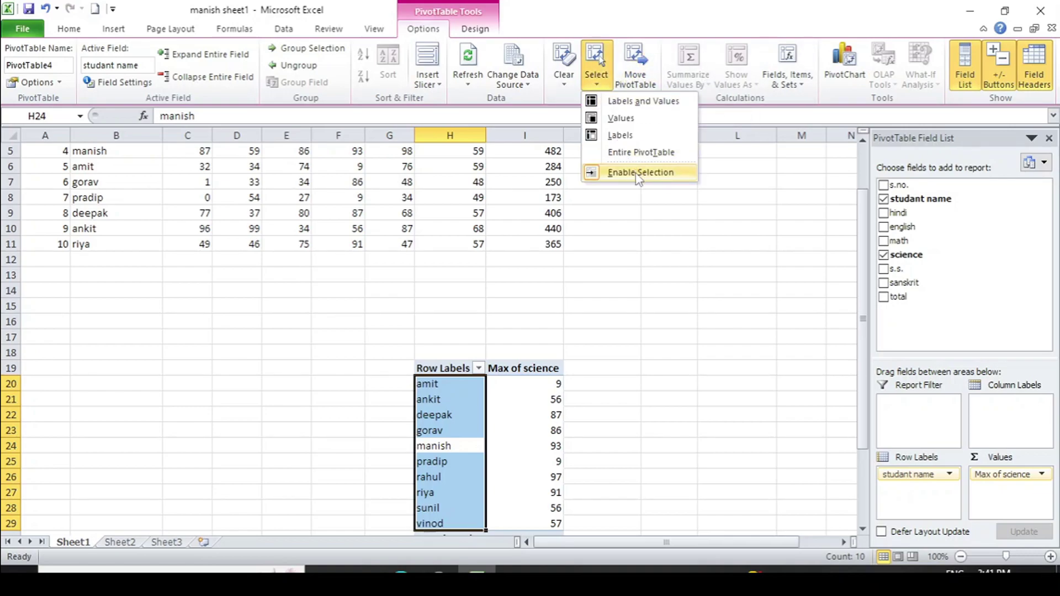
click(634, 154)
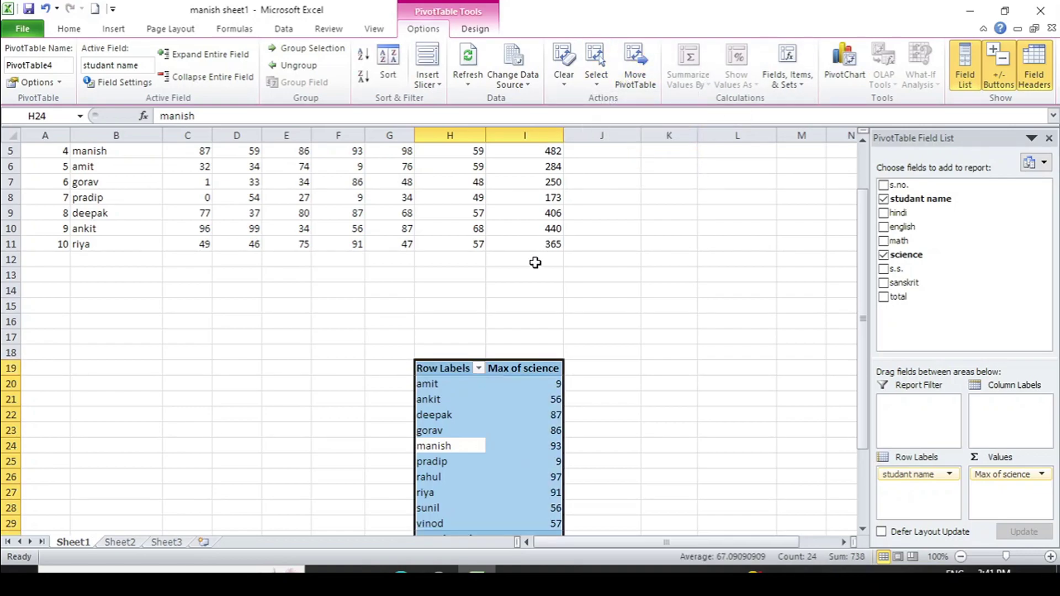
key(Delete)
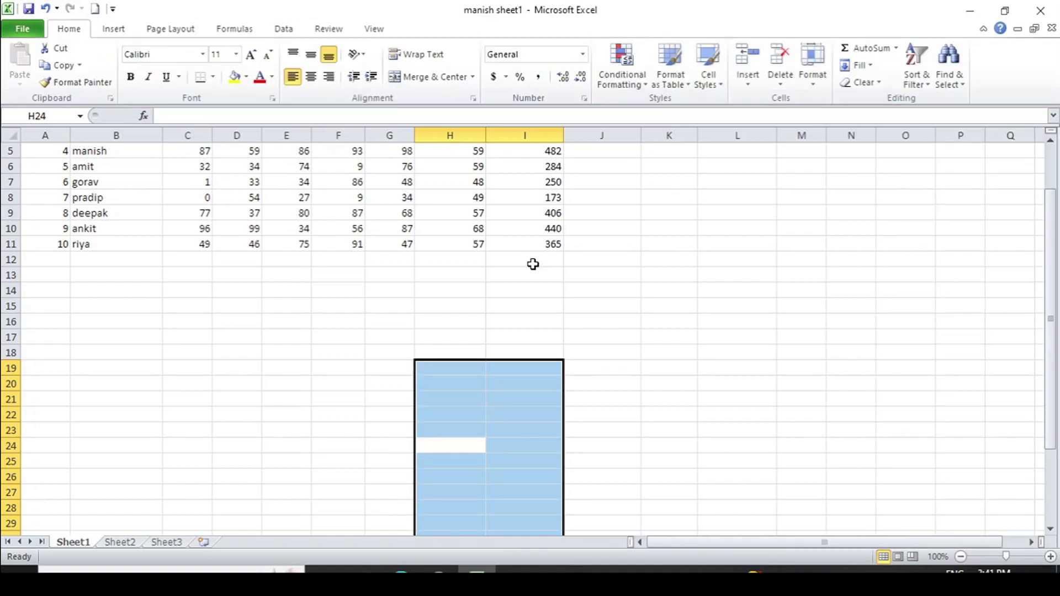
click(440, 291)
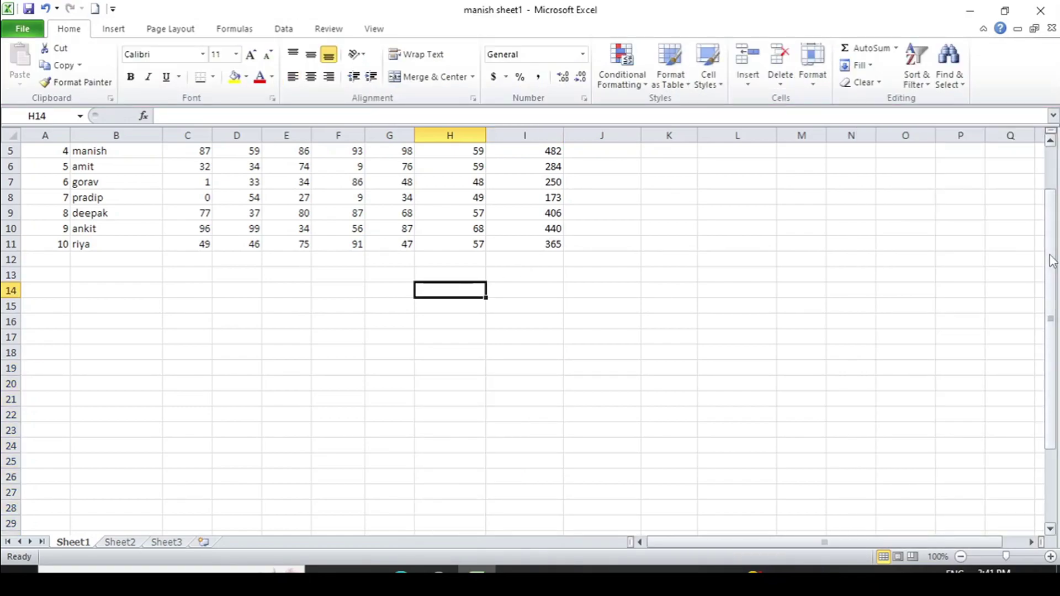
drag(1048, 261, 1053, 166)
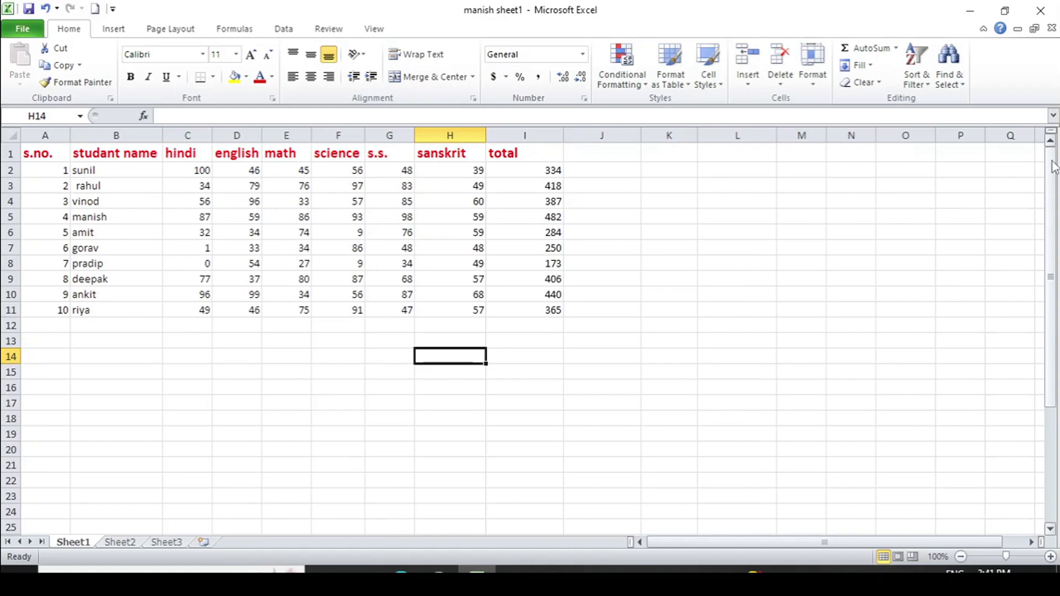